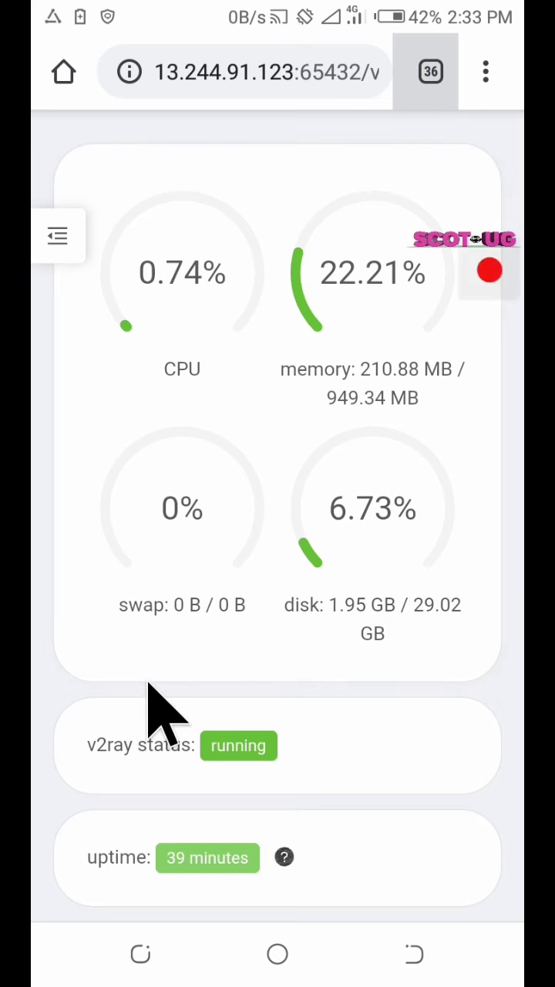
From the empty Accounts list, start a new vmess account on 0.0.0.0 port 20005
{"action": "scroll", "coordinate": [249, 540], "scroll_direction": "down", "scroll_amount": 5}
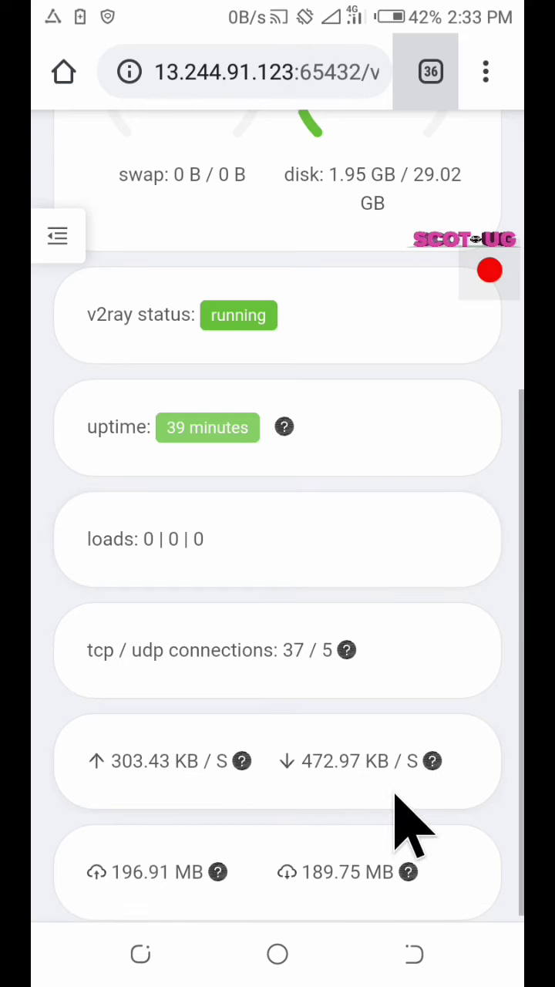
{"action": "scroll", "coordinate": [148, 586], "scroll_direction": "up", "scroll_amount": 2}
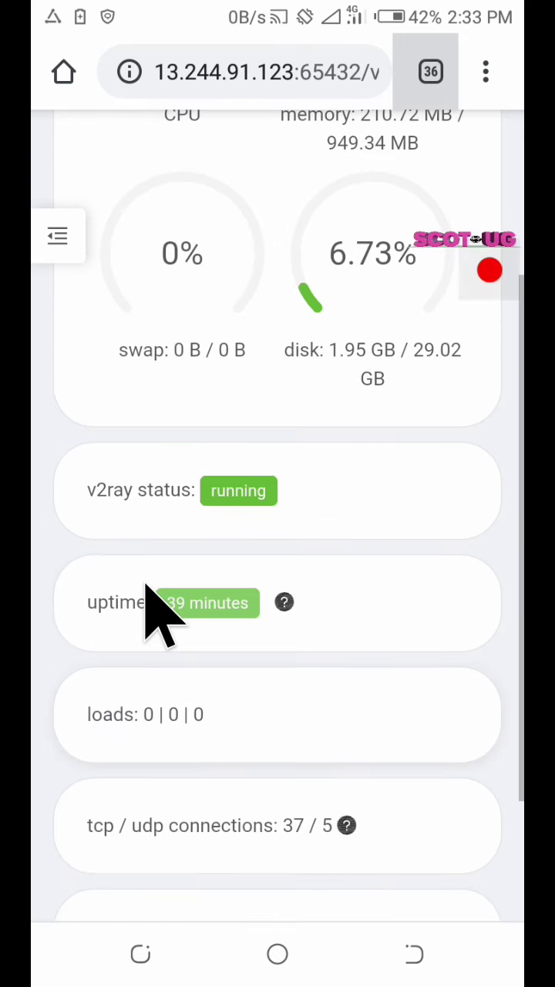
{"action": "scroll", "coordinate": [146, 590], "scroll_direction": "up", "scroll_amount": 3}
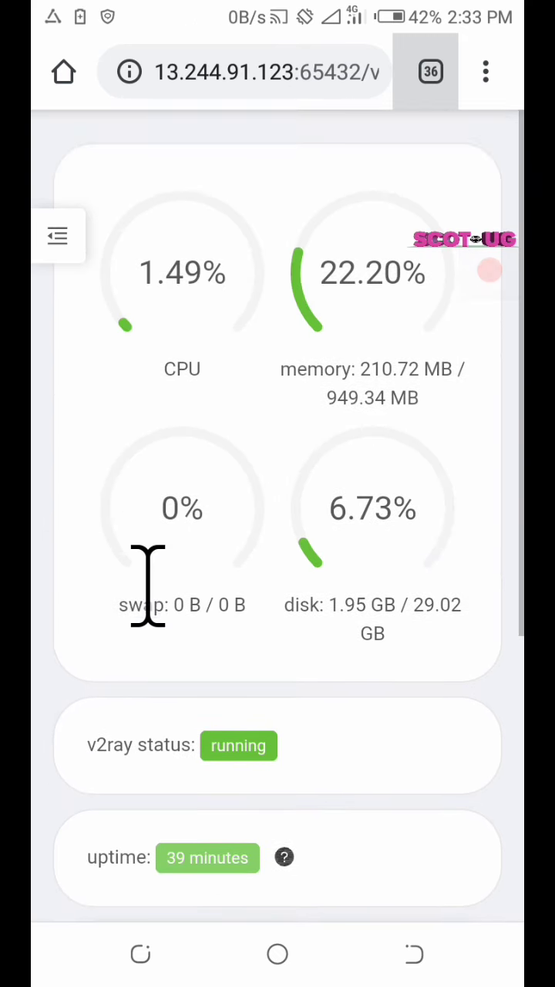
{"action": "left_click", "coordinate": [58, 236]}
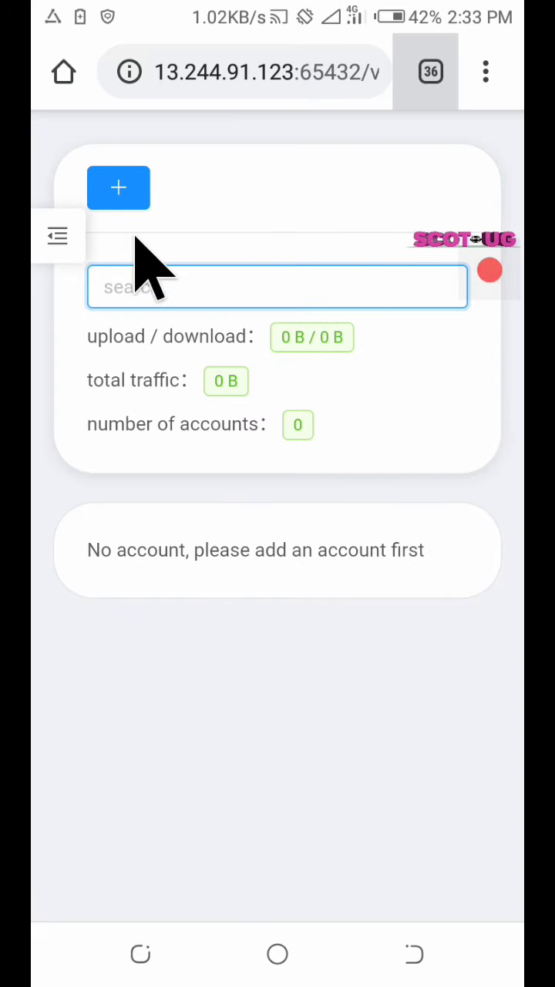
{"action": "left_click", "coordinate": [118, 189]}
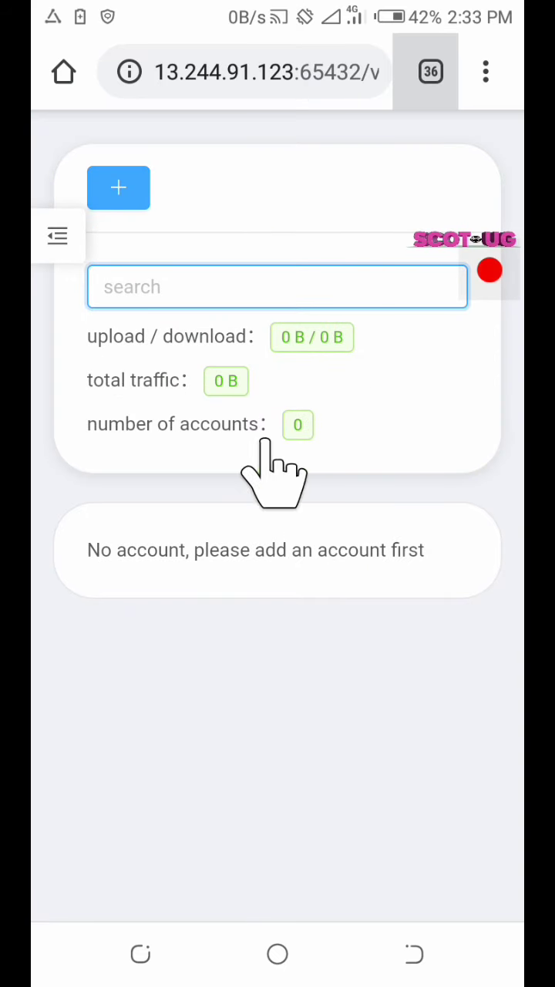
{"action": "scroll", "coordinate": [185, 532], "scroll_direction": "down", "scroll_amount": 4}
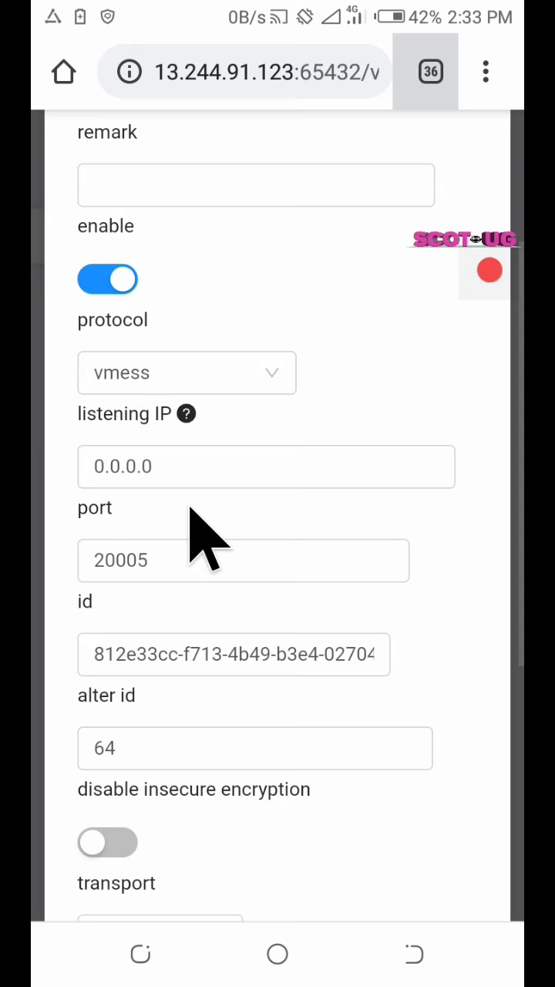
{"action": "scroll", "coordinate": [193, 363], "scroll_direction": "up", "scroll_amount": 4}
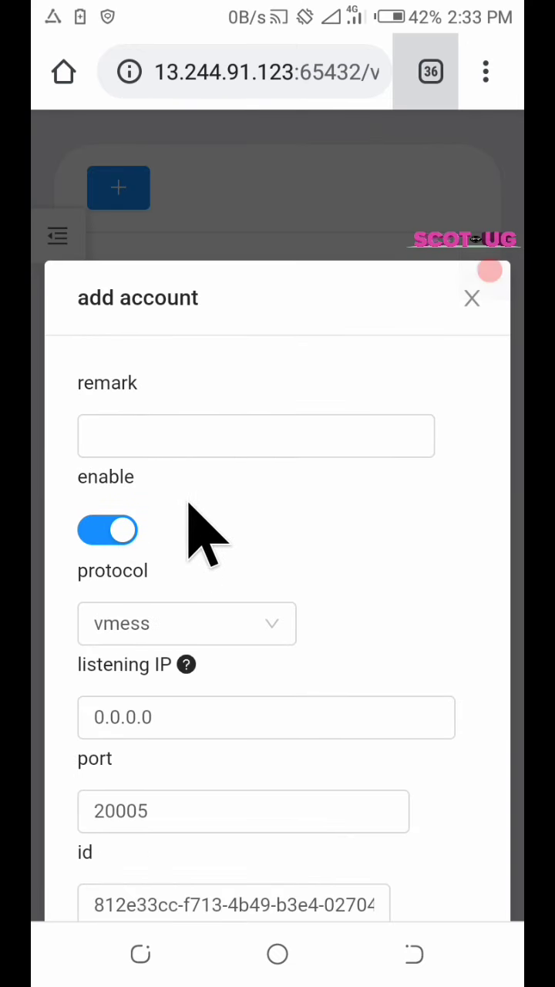
Enter SCOTUG in capital letters as the new account's remark
{"action": "left_click", "coordinate": [192, 433]}
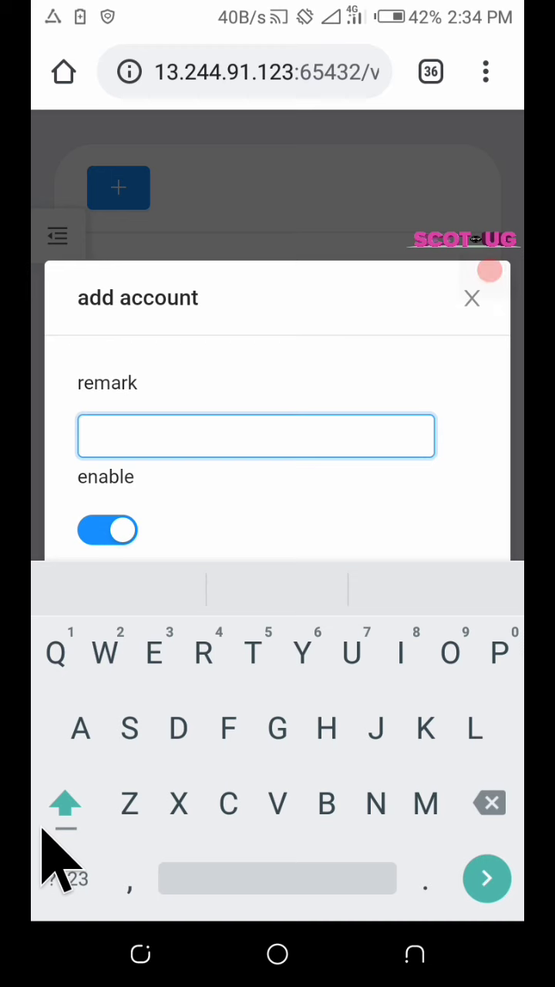
{"action": "left_click", "coordinate": [48, 817]}
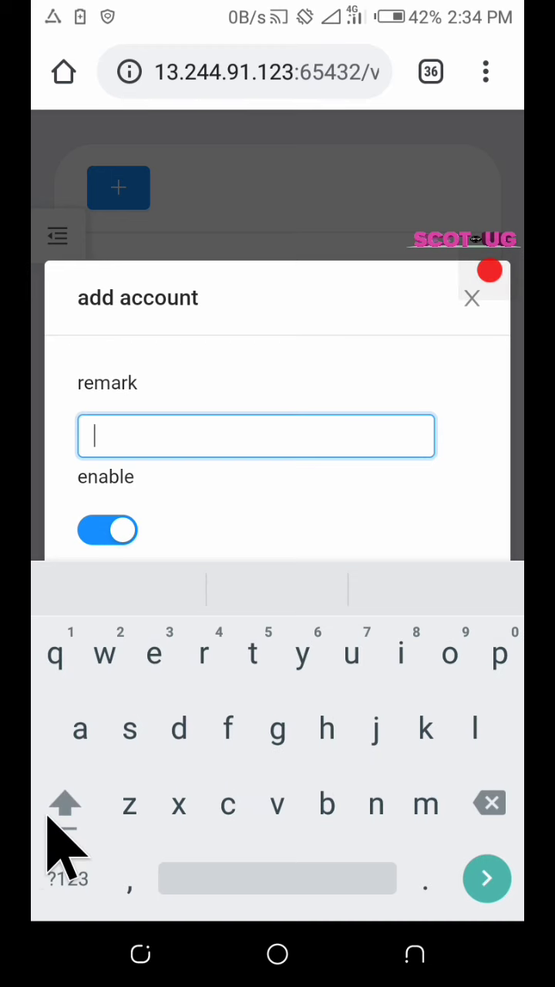
{"action": "double_click", "coordinate": [48, 823]}
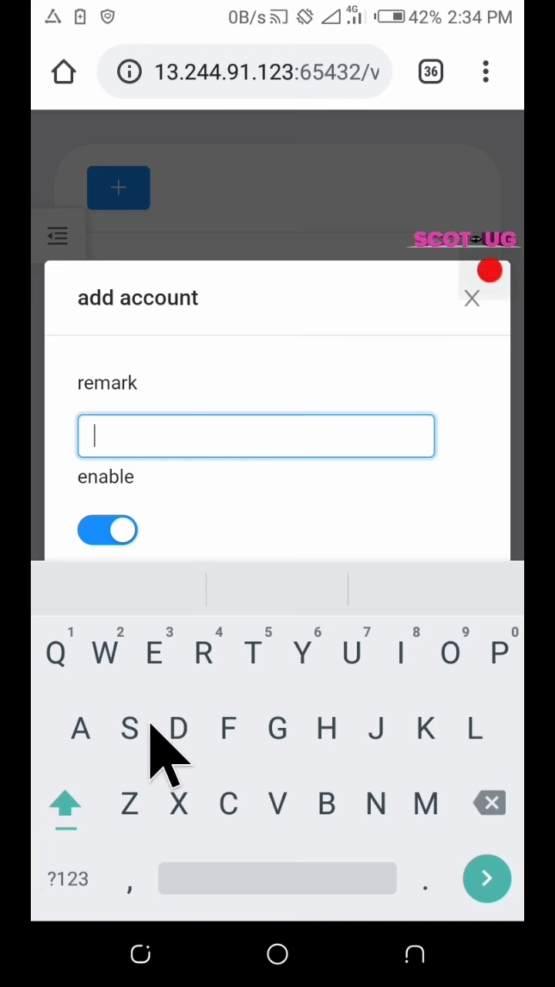
{"action": "type", "text": "SV"}
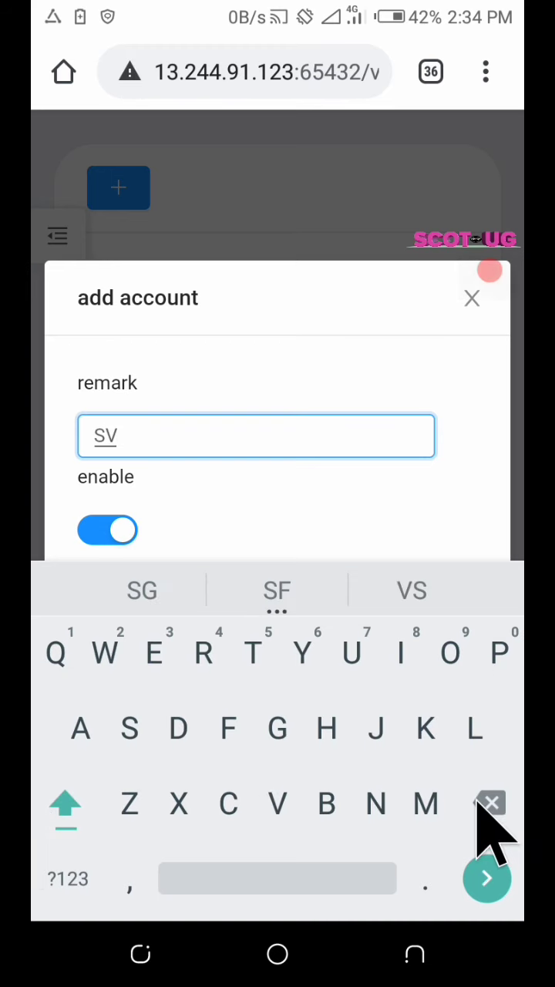
{"action": "key", "text": "BackSpace"}
{"action": "type", "text": "c"}
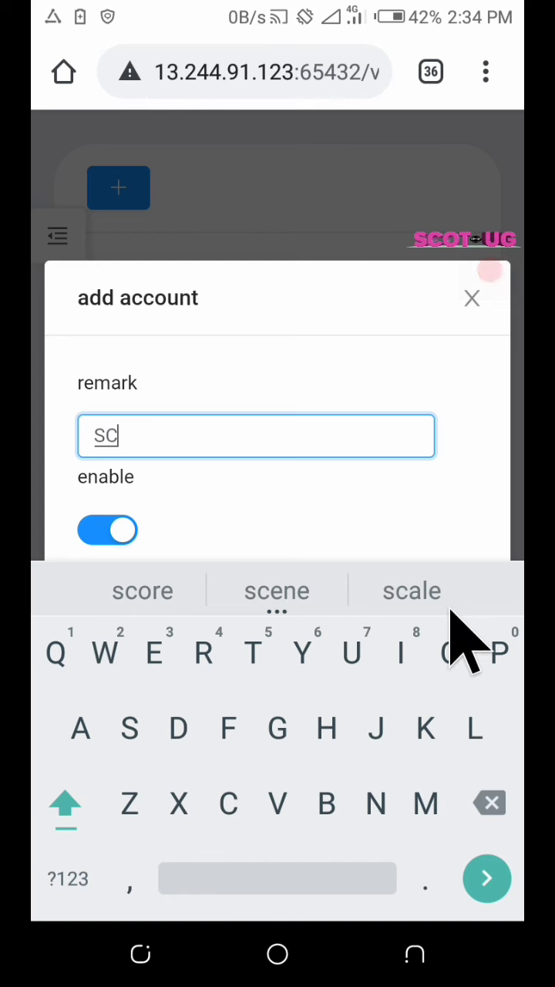
{"action": "type", "text": "O"}
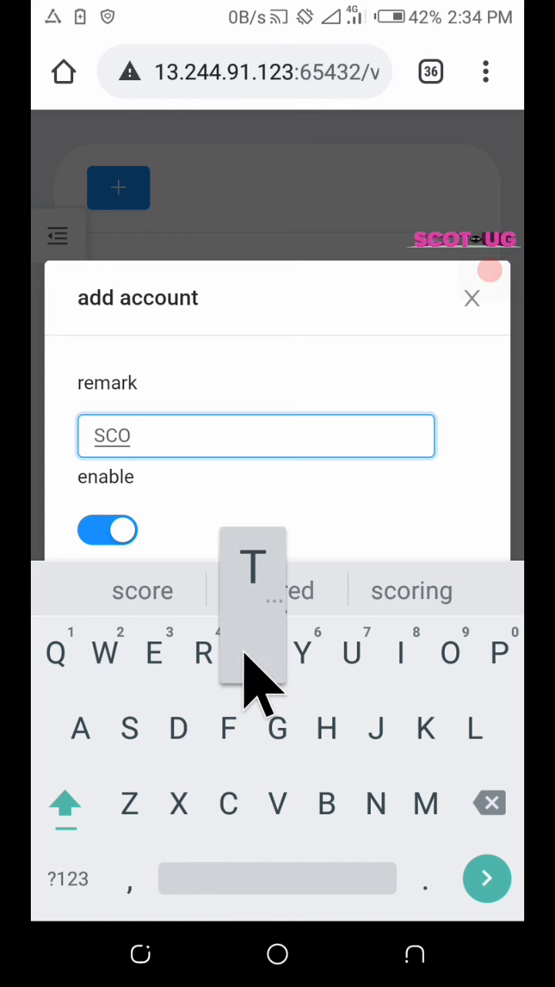
{"action": "type", "text": "TUG"}
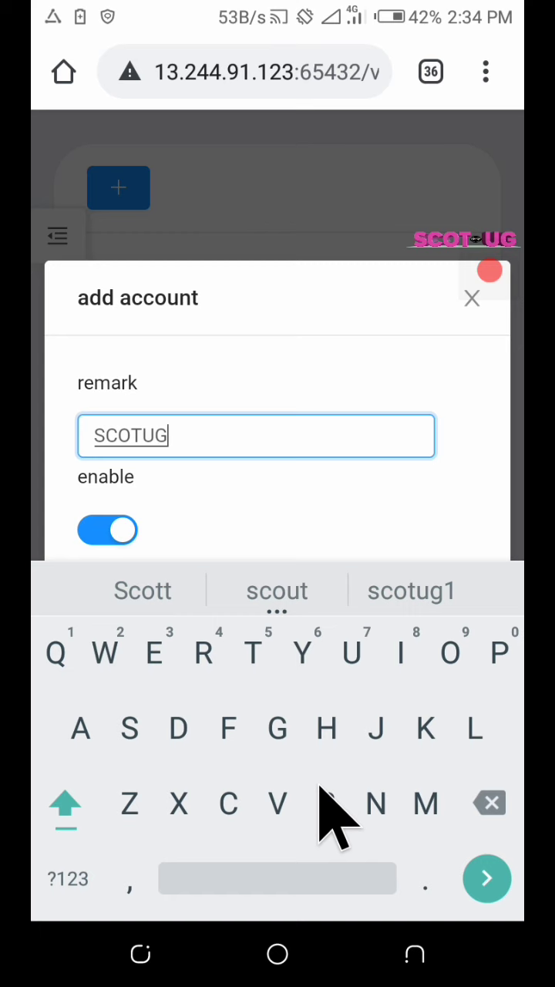
{"action": "left_click", "coordinate": [412, 947]}
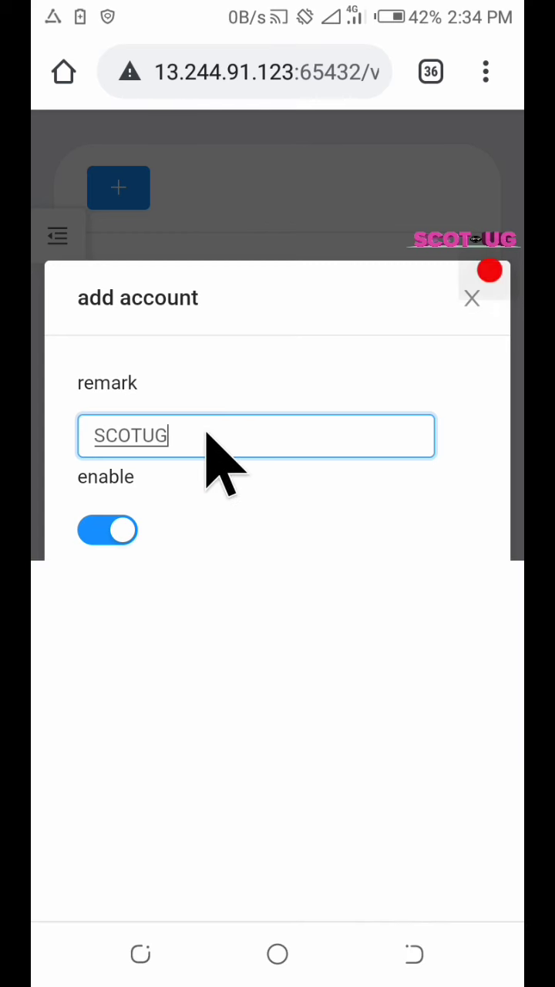
Switch TLS on and look through its domain and certificate path fields
{"action": "scroll", "coordinate": [222, 505], "scroll_direction": "down", "scroll_amount": 2}
{"action": "scroll", "coordinate": [223, 509], "scroll_direction": "down", "scroll_amount": 6}
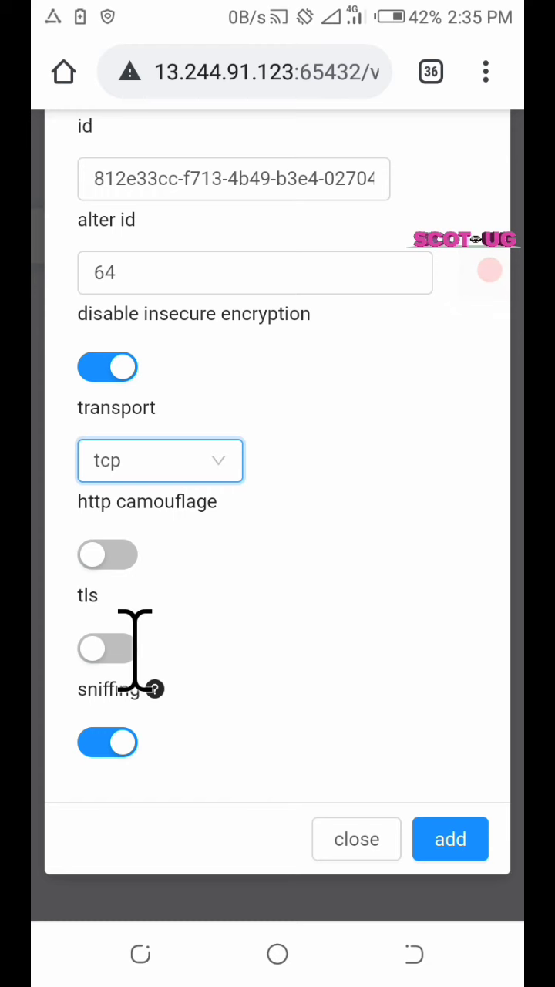
{"action": "left_click", "coordinate": [132, 648]}
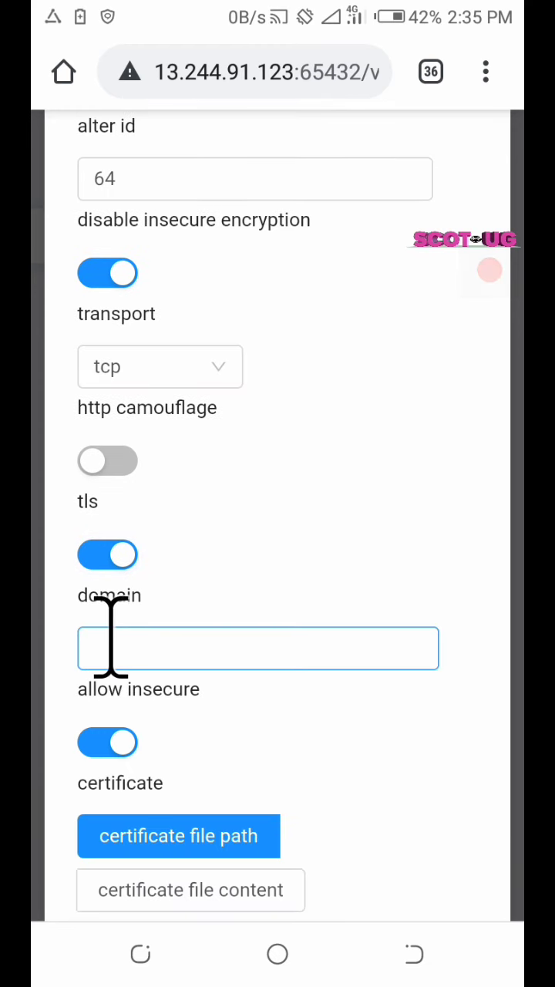
{"action": "left_click", "coordinate": [231, 686]}
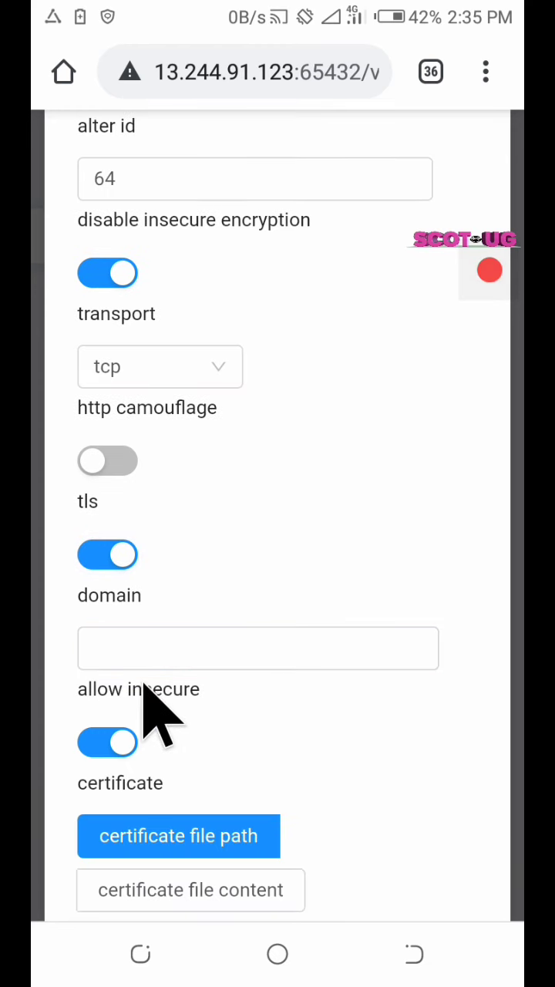
{"action": "scroll", "coordinate": [136, 770], "scroll_direction": "down", "scroll_amount": 4}
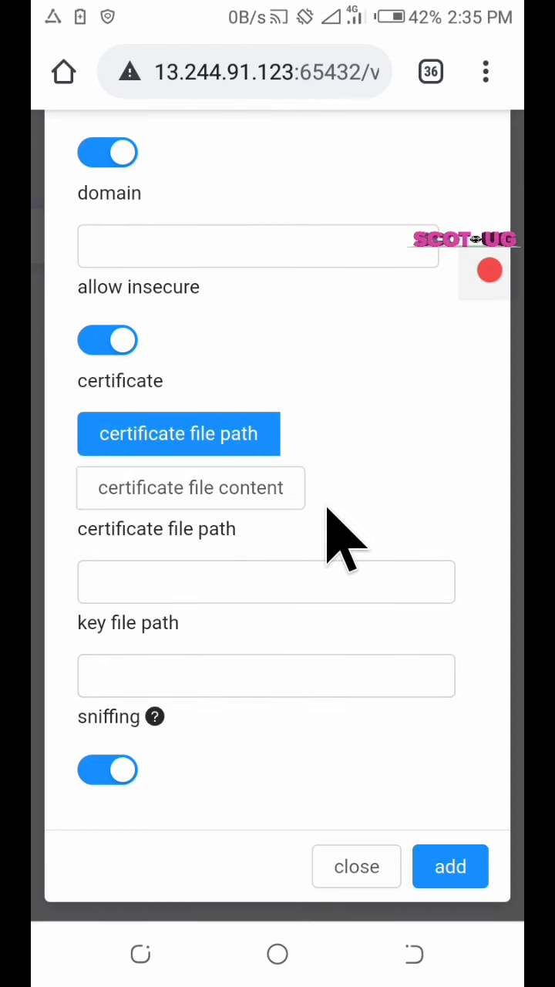
{"action": "left_click", "coordinate": [225, 585]}
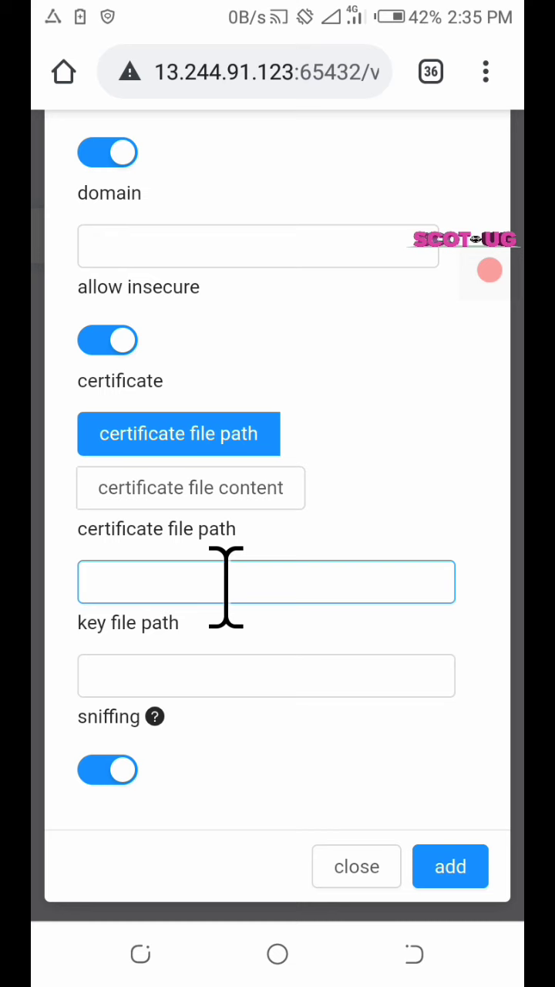
Switch TLS back off, leaving tcp transport with sniffing enabled
{"action": "scroll", "coordinate": [225, 594], "scroll_direction": "up", "scroll_amount": 5}
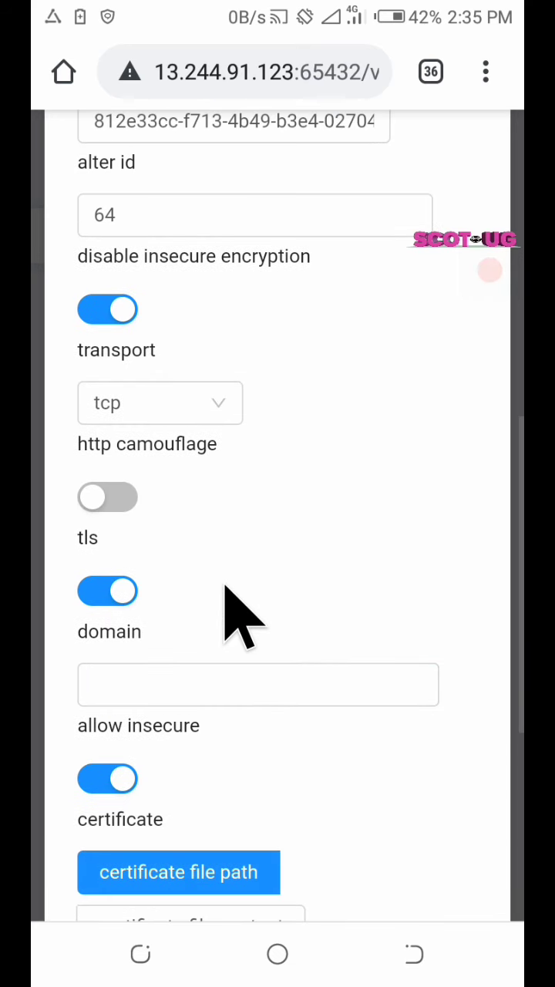
{"action": "left_click", "coordinate": [129, 586]}
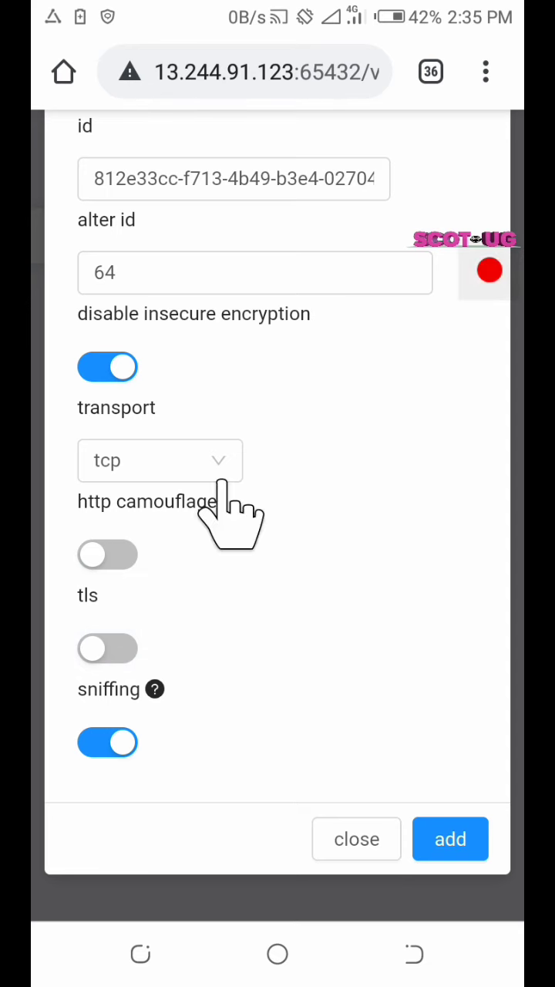
{"action": "scroll", "coordinate": [231, 223], "scroll_direction": "up", "scroll_amount": 3}
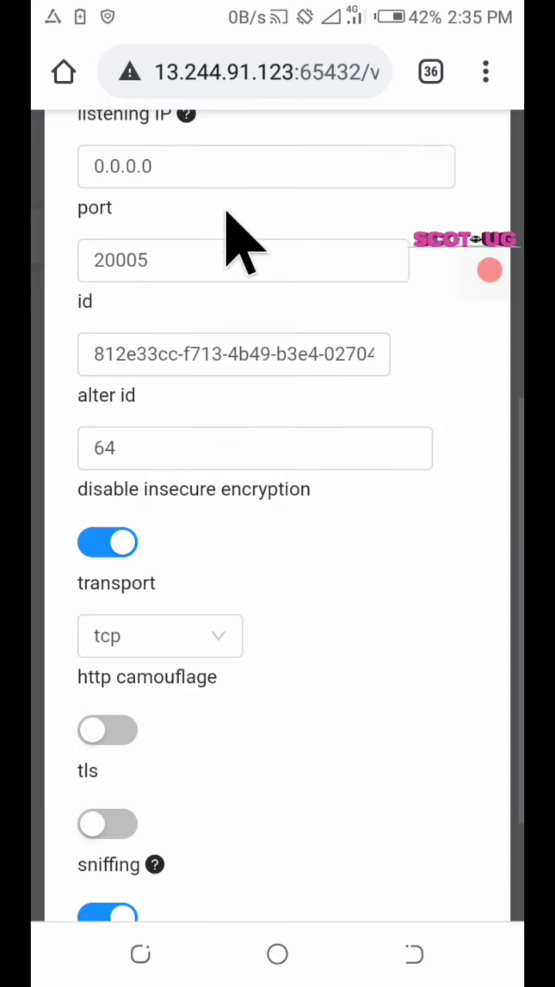
{"action": "scroll", "coordinate": [235, 231], "scroll_direction": "up", "scroll_amount": 3}
{"action": "scroll", "coordinate": [224, 255], "scroll_direction": "down", "scroll_amount": 8}
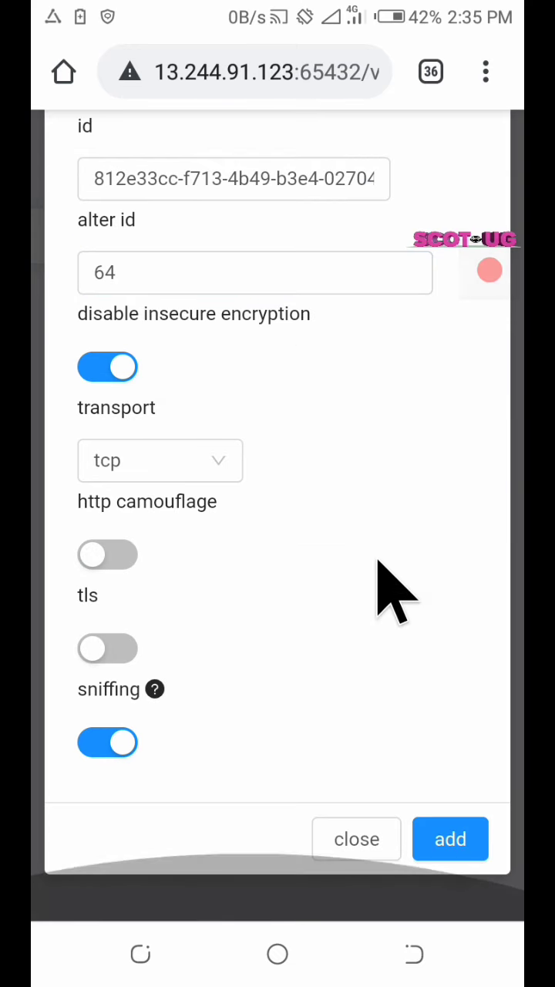
Add the SCOTUG account and review its card showing port 20005 and TLS closed
{"action": "left_click", "coordinate": [444, 833]}
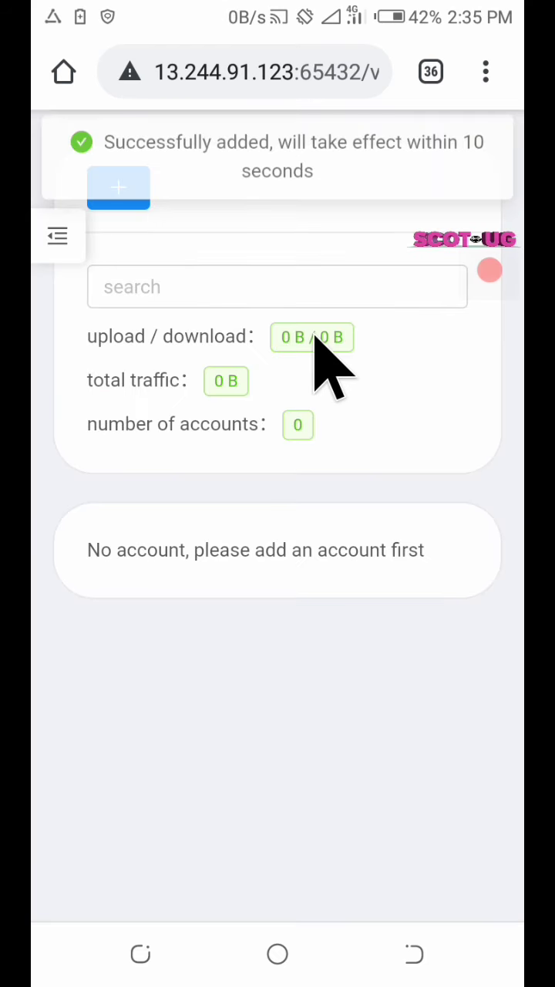
{"action": "scroll", "coordinate": [269, 417], "scroll_direction": "down", "scroll_amount": 3}
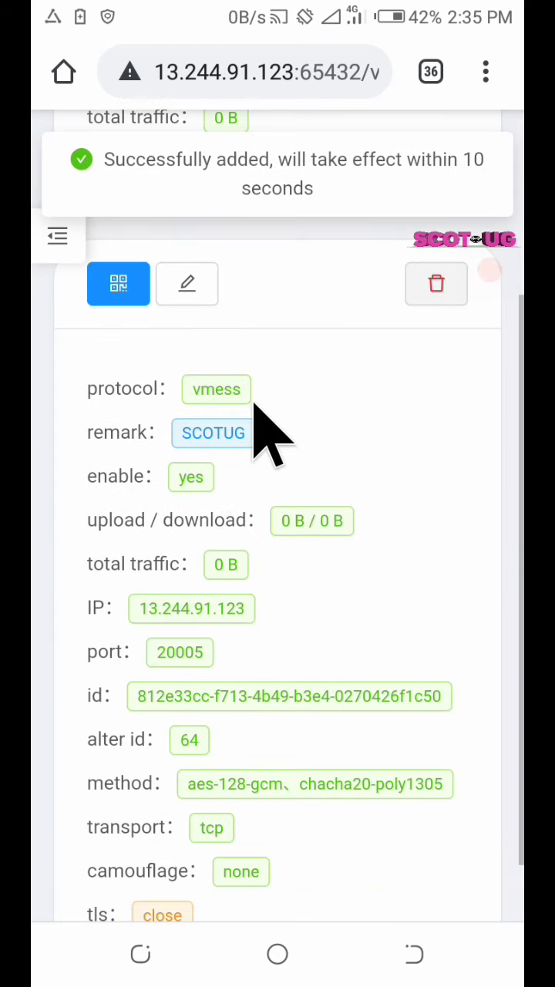
{"action": "scroll", "coordinate": [270, 416], "scroll_direction": "down", "scroll_amount": 1}
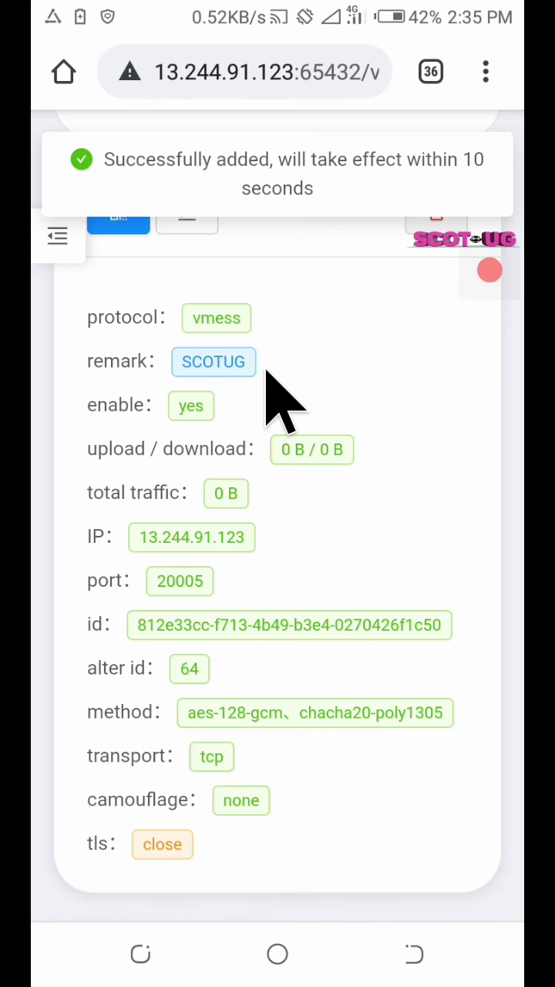
{"action": "scroll", "coordinate": [266, 370], "scroll_direction": "up", "scroll_amount": 1}
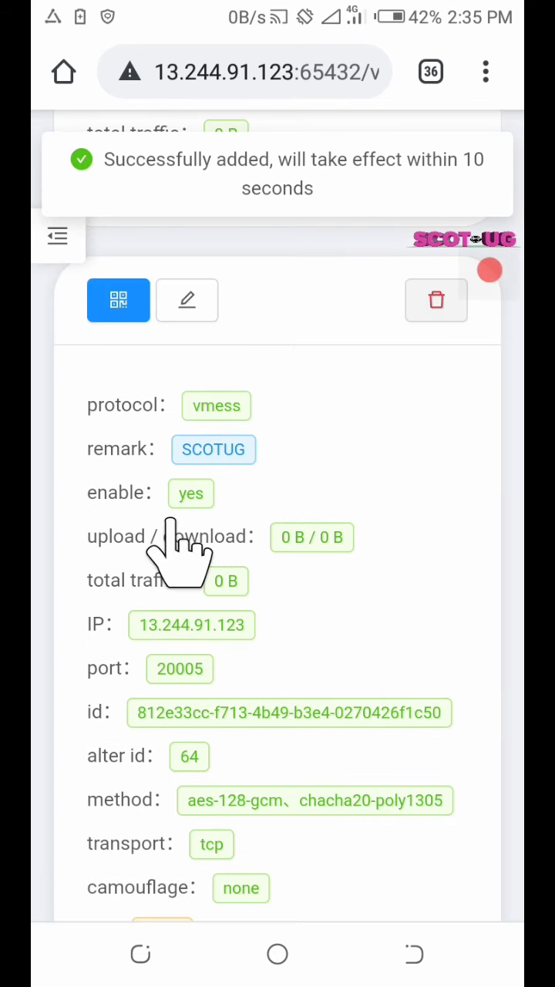
{"action": "scroll", "coordinate": [231, 539], "scroll_direction": "down", "scroll_amount": 1}
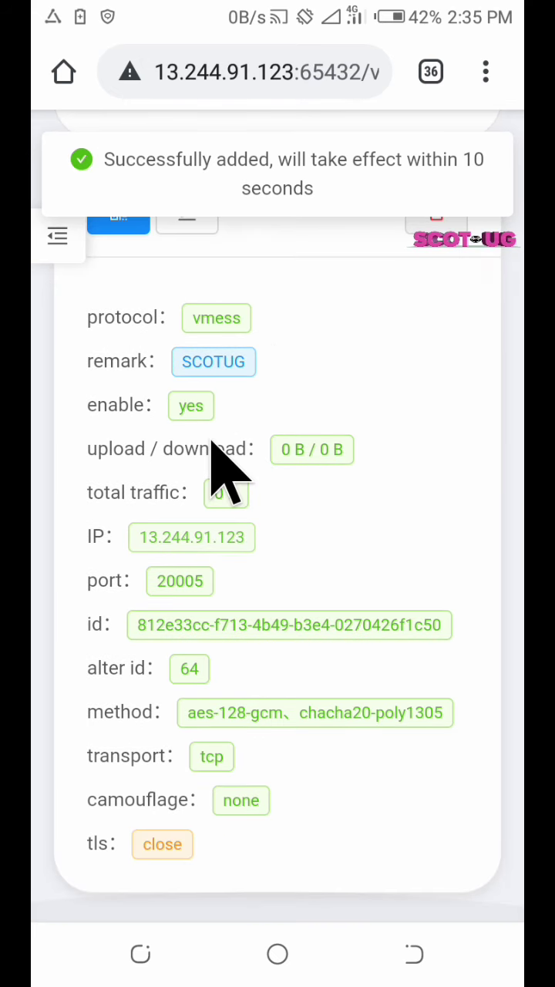
{"action": "scroll", "coordinate": [208, 455], "scroll_direction": "up", "scroll_amount": 4}
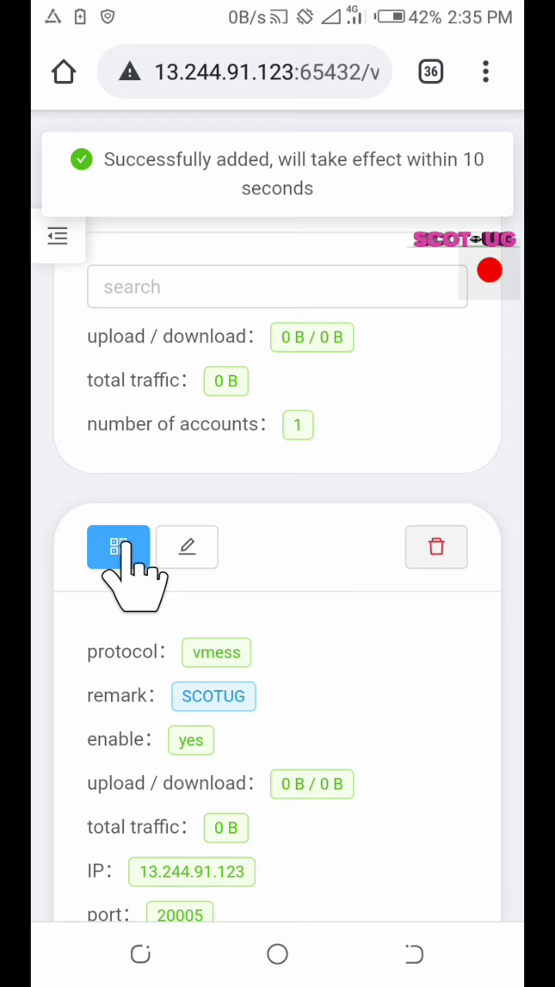
Copy SCOTUG's share link from its QR code view, screenshot the code, and close it
{"action": "left_click", "coordinate": [119, 546]}
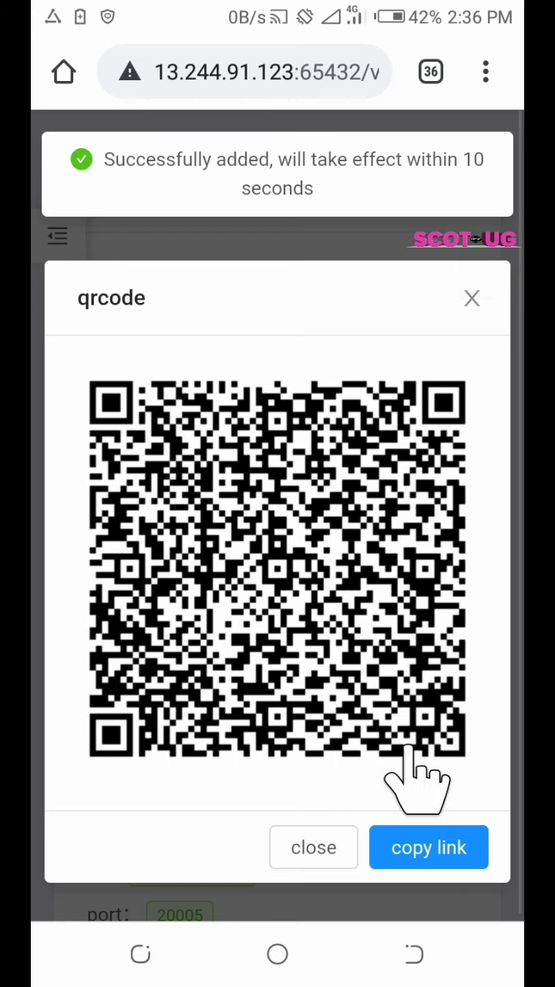
{"action": "left_click", "coordinate": [428, 848]}
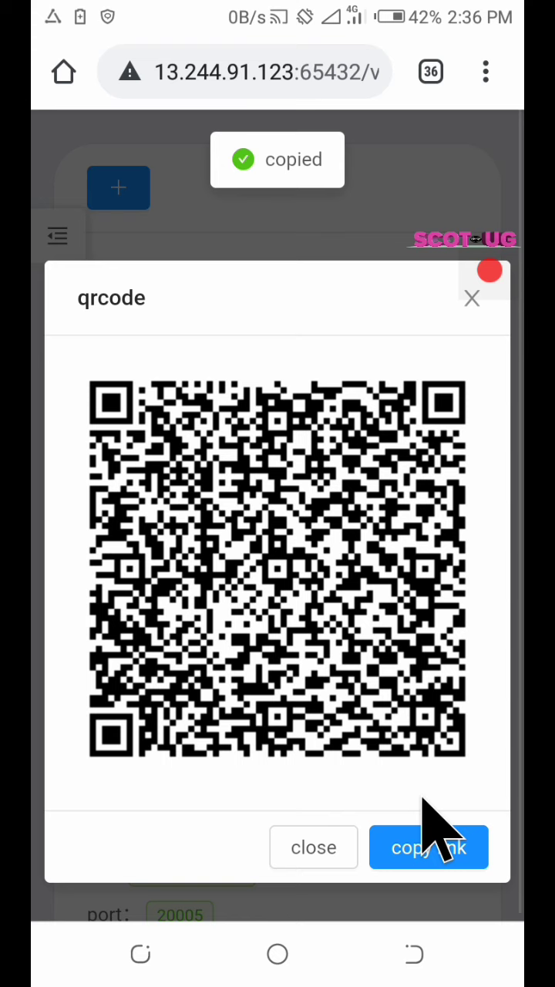
{"action": "key", "text": "Print"}
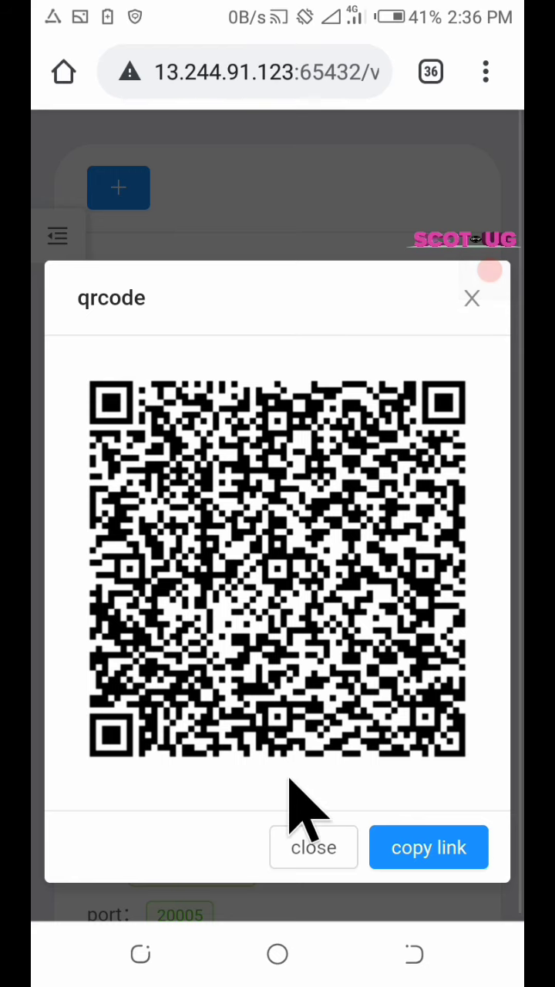
{"action": "left_click", "coordinate": [281, 841]}
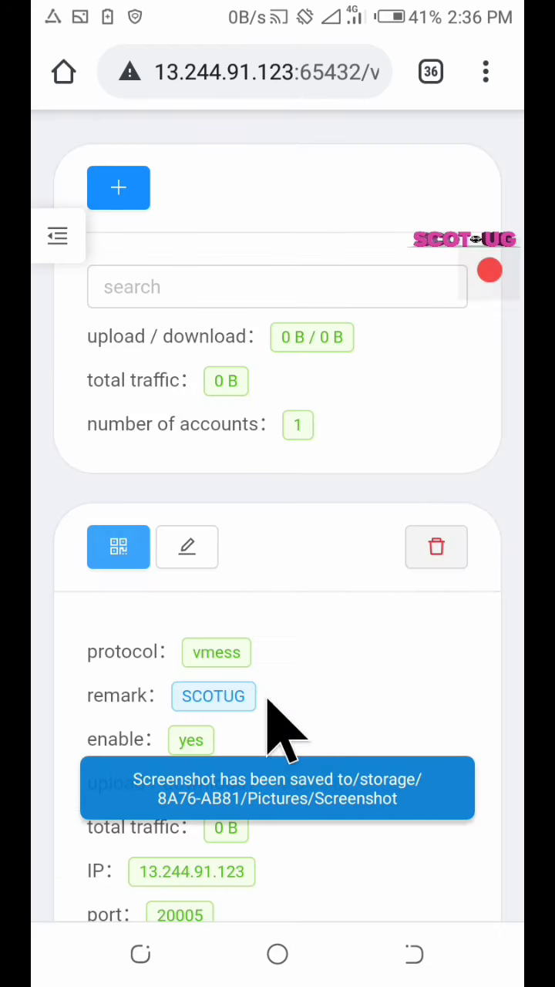
Open the clients page listing v2rayN, v2rayNG, Kitsunebi and Shadowrocket downloads
{"action": "left_click", "coordinate": [58, 239]}
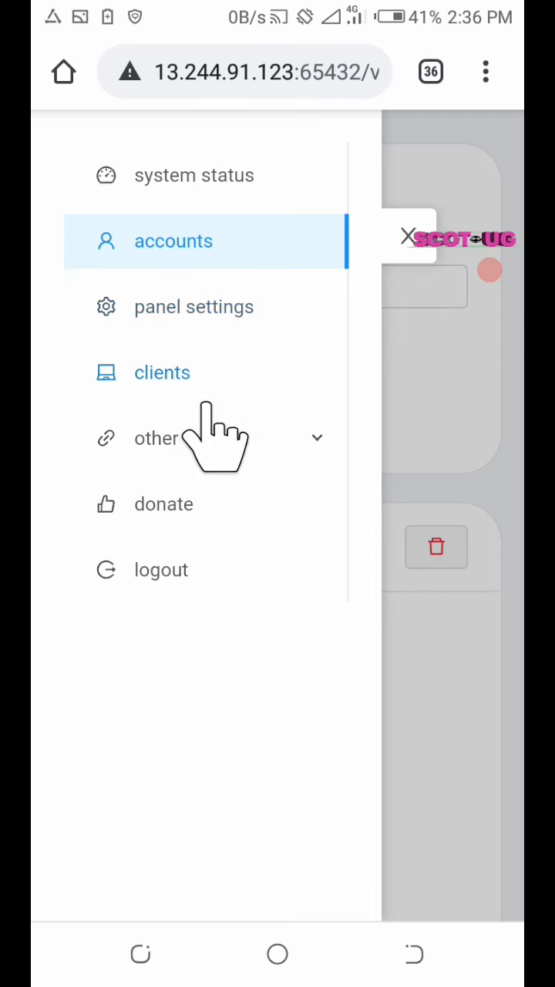
{"action": "left_click", "coordinate": [228, 372]}
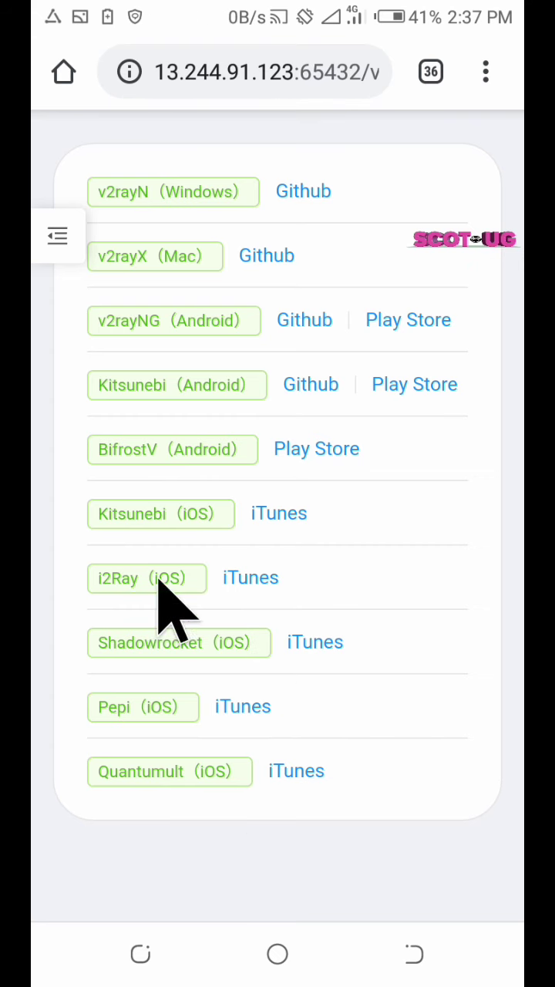
{"action": "left_click", "coordinate": [55, 237]}
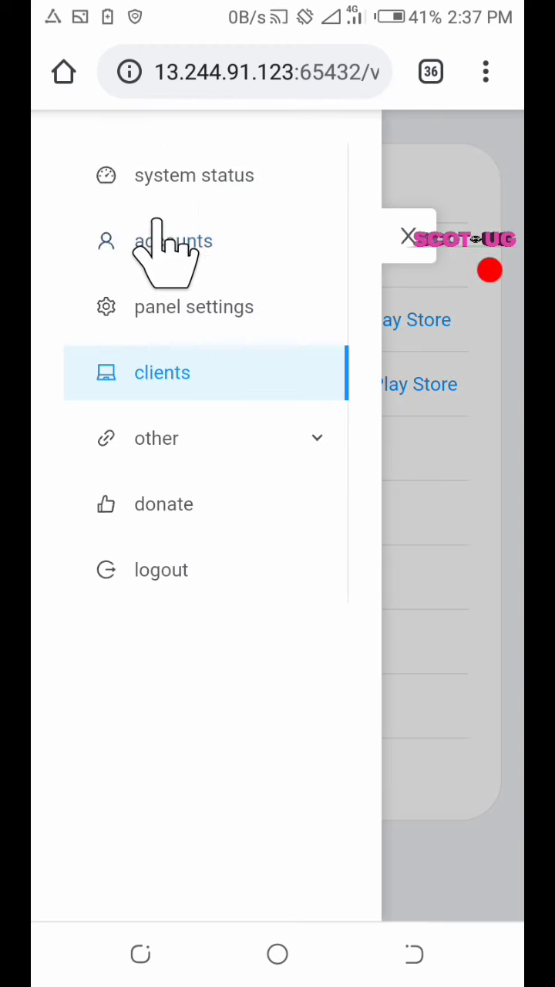
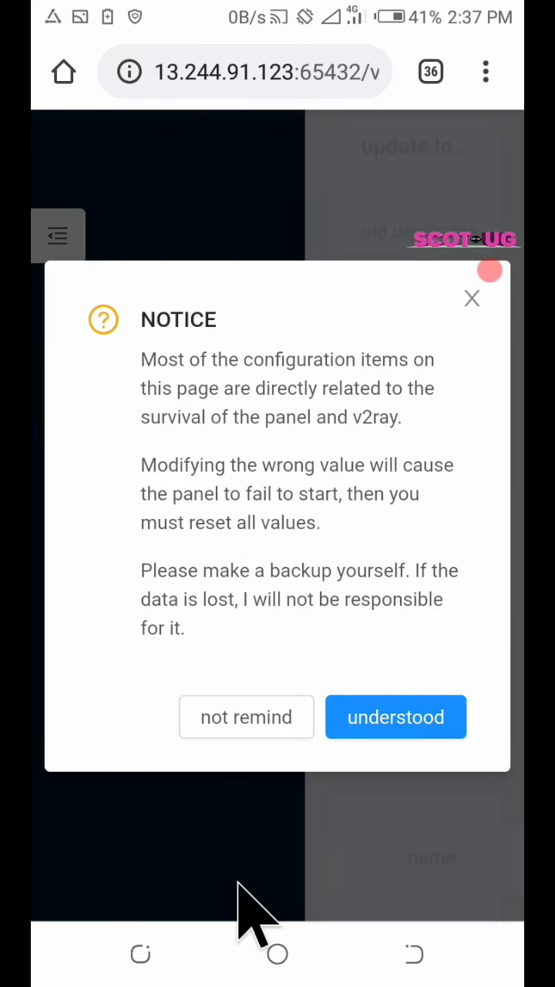
Dismiss the configuration warning and autofill the saved 'admin' username and old password
{"action": "left_click", "coordinate": [439, 713]}
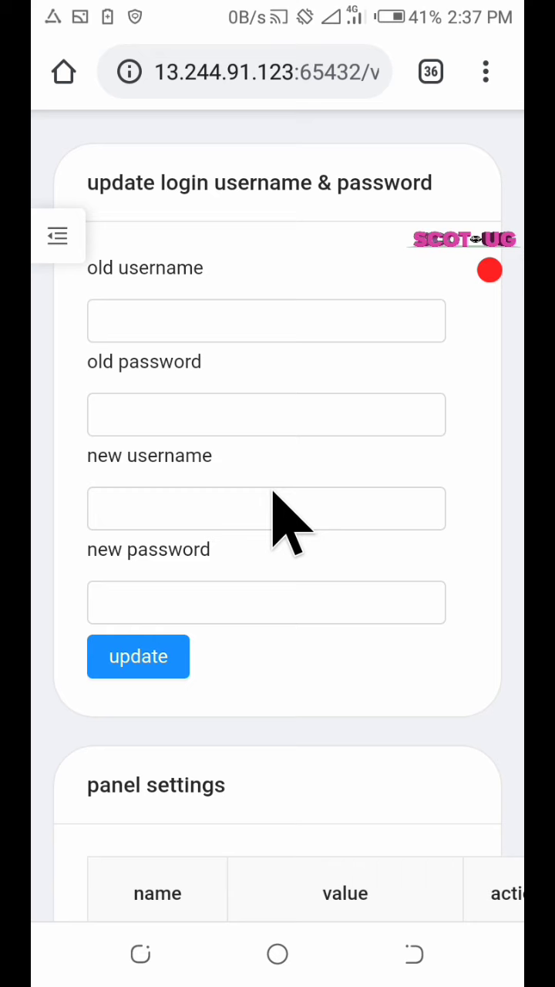
{"action": "left_click", "coordinate": [319, 319]}
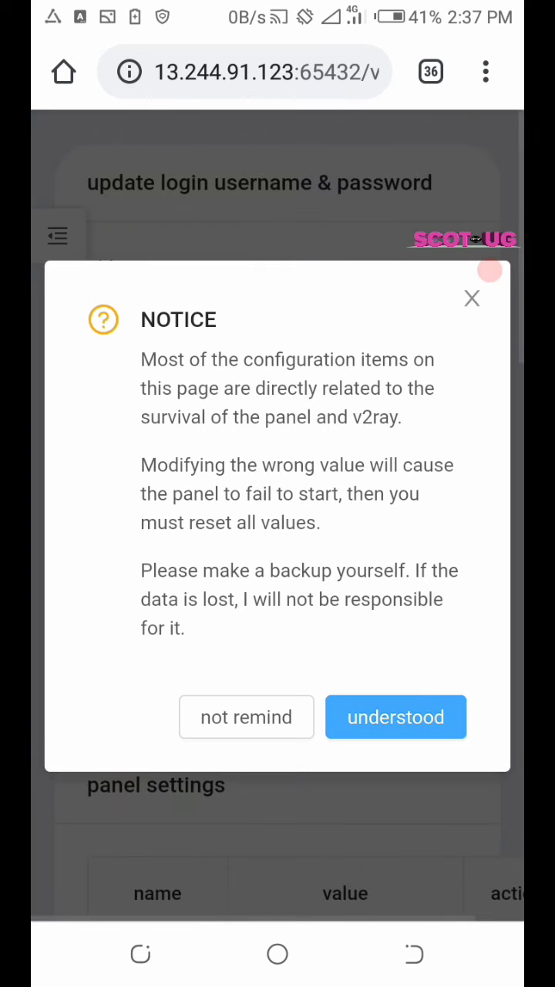
{"action": "left_click", "coordinate": [489, 269]}
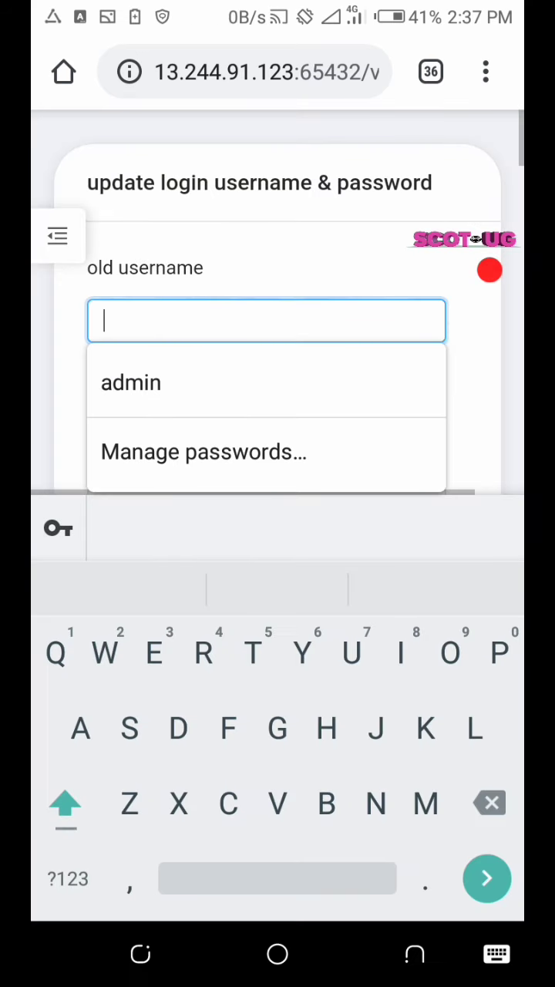
{"action": "left_click", "coordinate": [131, 381]}
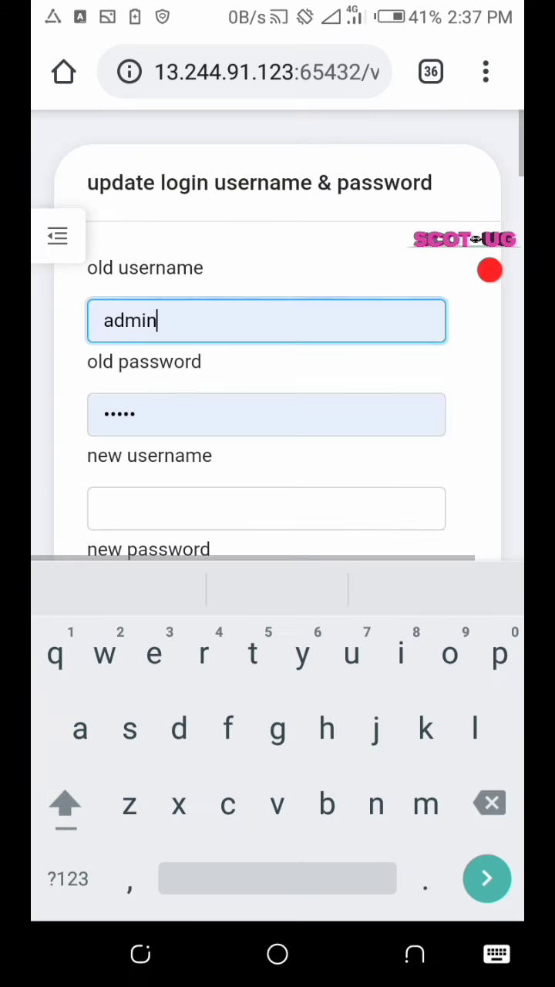
{"action": "key", "text": "Escape"}
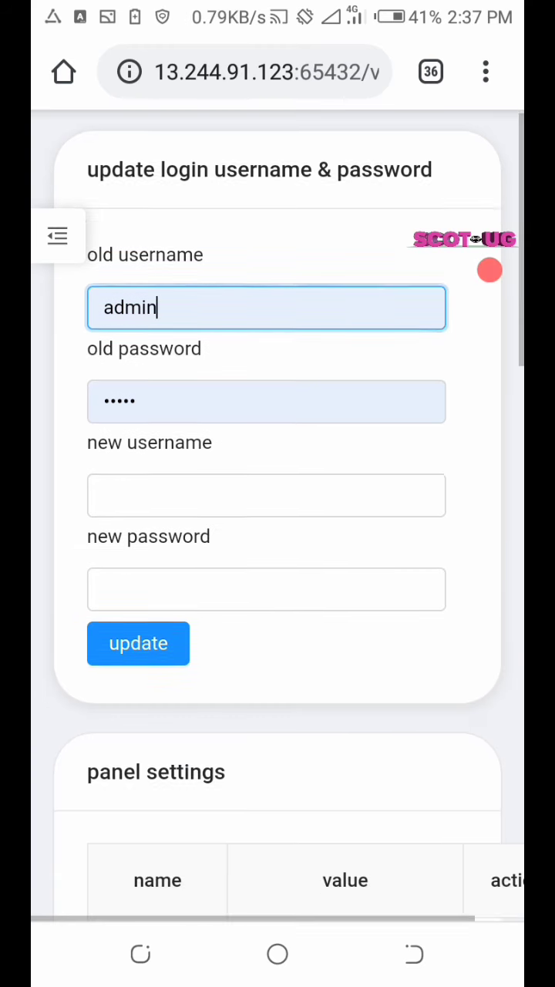
{"action": "scroll", "coordinate": [264, 588], "scroll_direction": "down", "scroll_amount": 2}
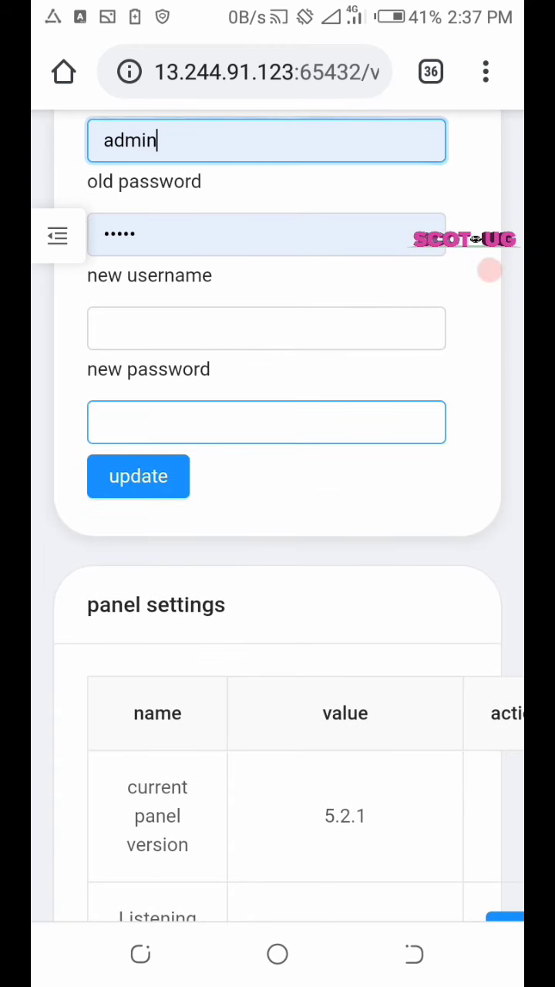
Enter 'SCOTUG' in capitals as the new username, then move to the new password field
{"action": "left_click", "coordinate": [266, 327]}
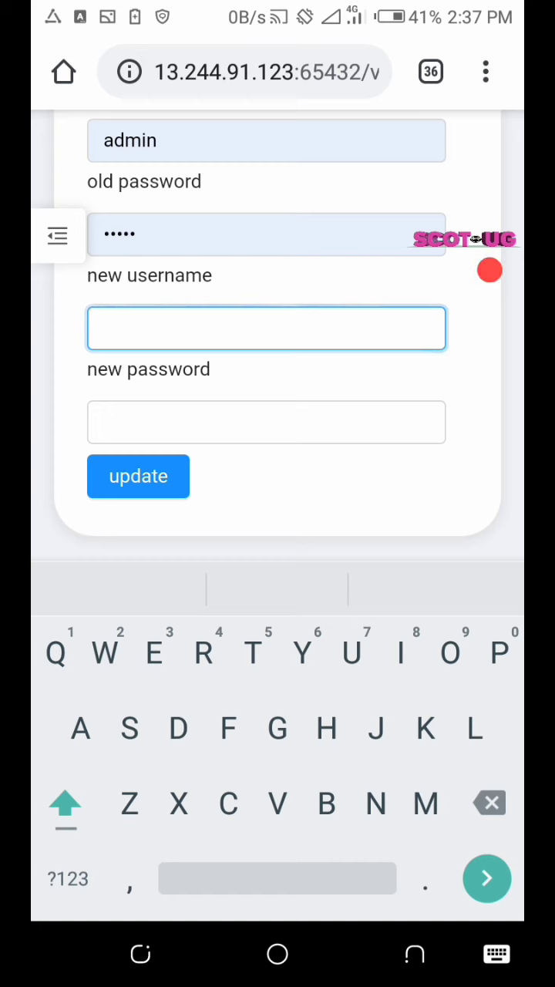
{"action": "left_click", "coordinate": [65, 803]}
{"action": "double_click", "coordinate": [66, 803]}
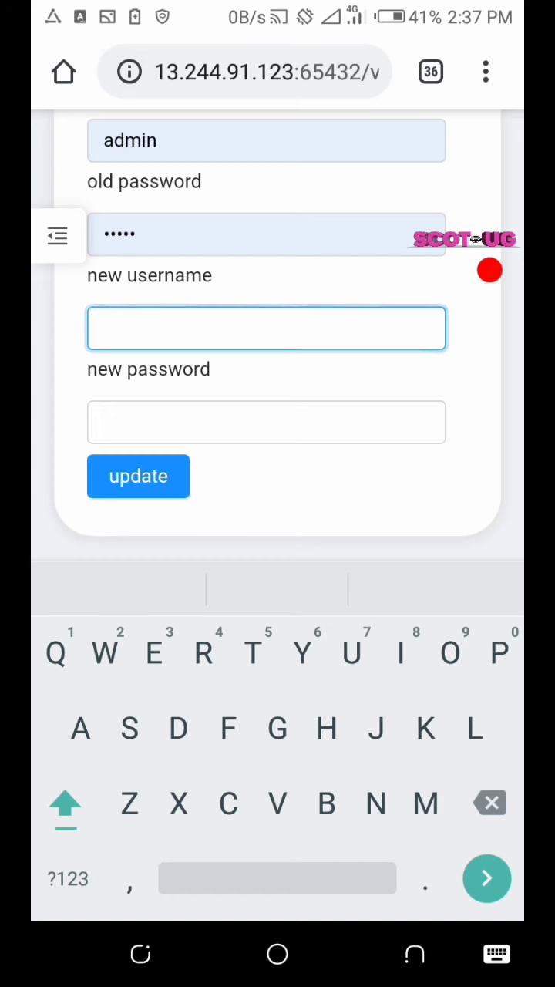
{"action": "type", "text": "SCOTUG"}
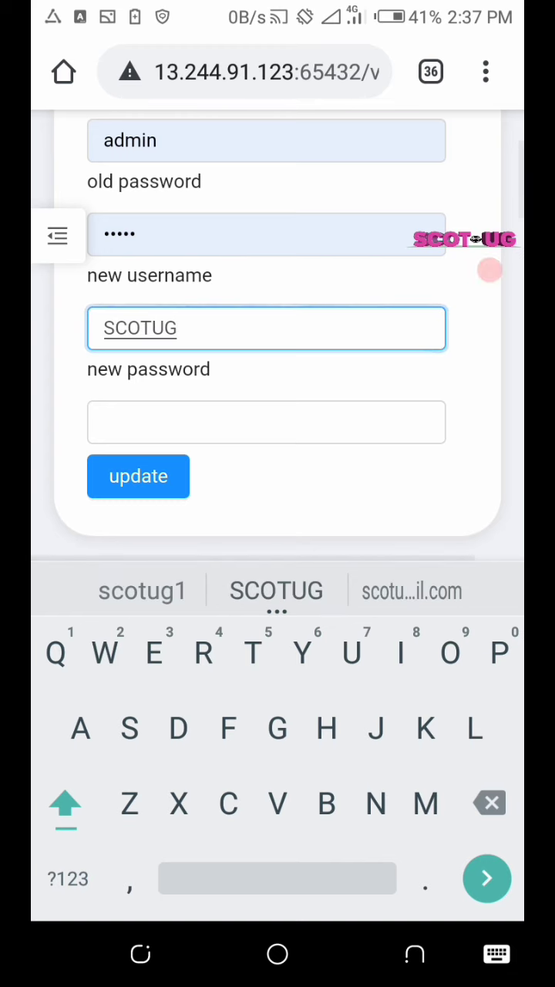
{"action": "left_click", "coordinate": [266, 422]}
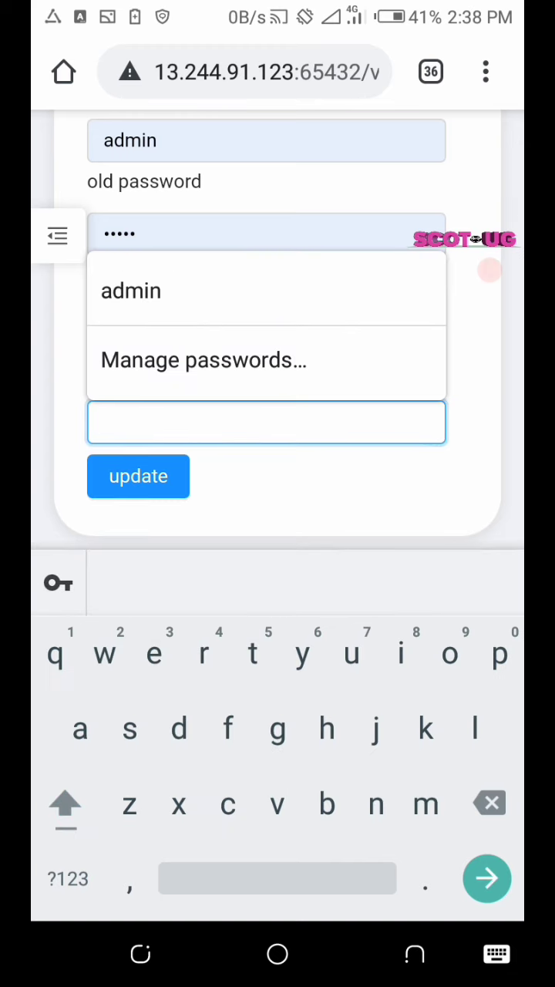
{"action": "key", "text": "Escape"}
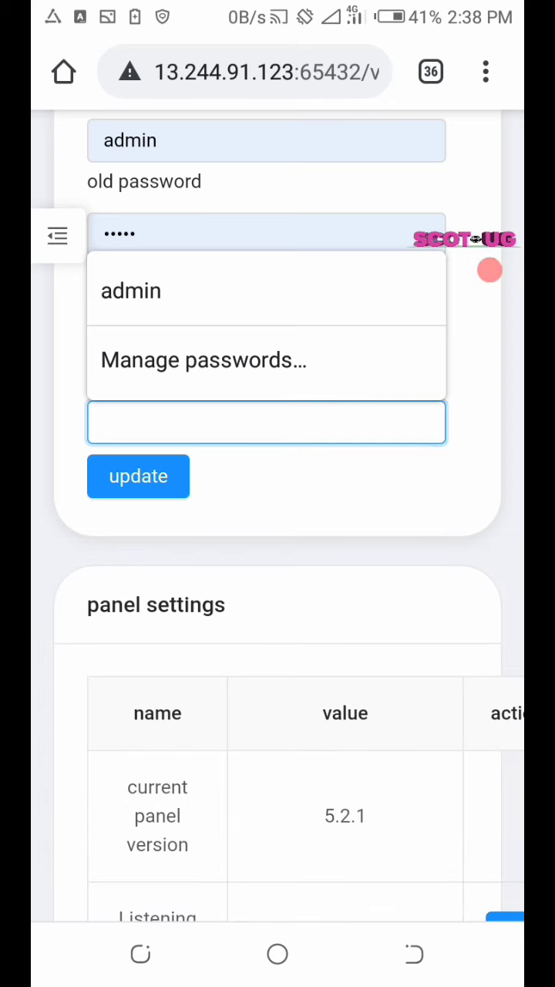
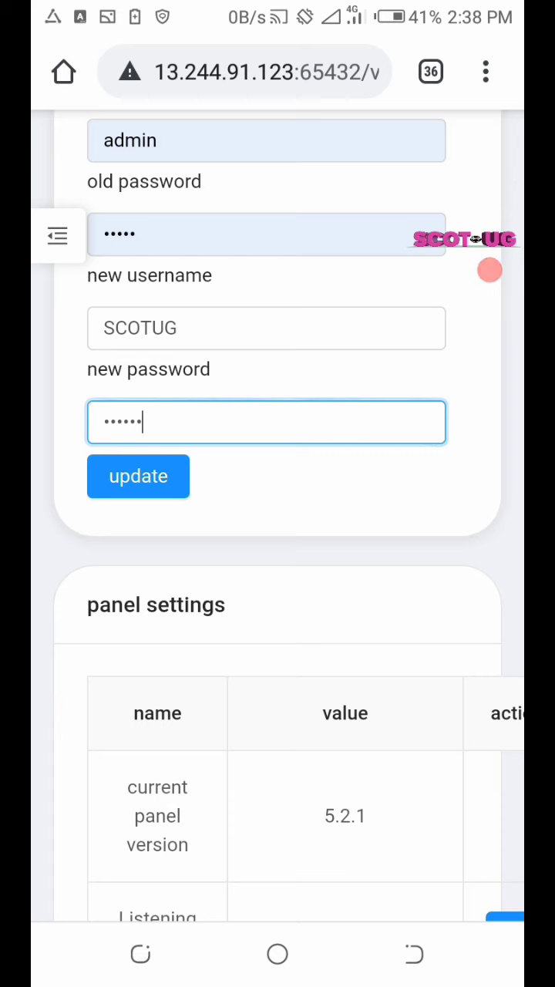
Apply the new admin username and password in x-ui, getting an 'update success' message
{"action": "left_click", "coordinate": [138, 475]}
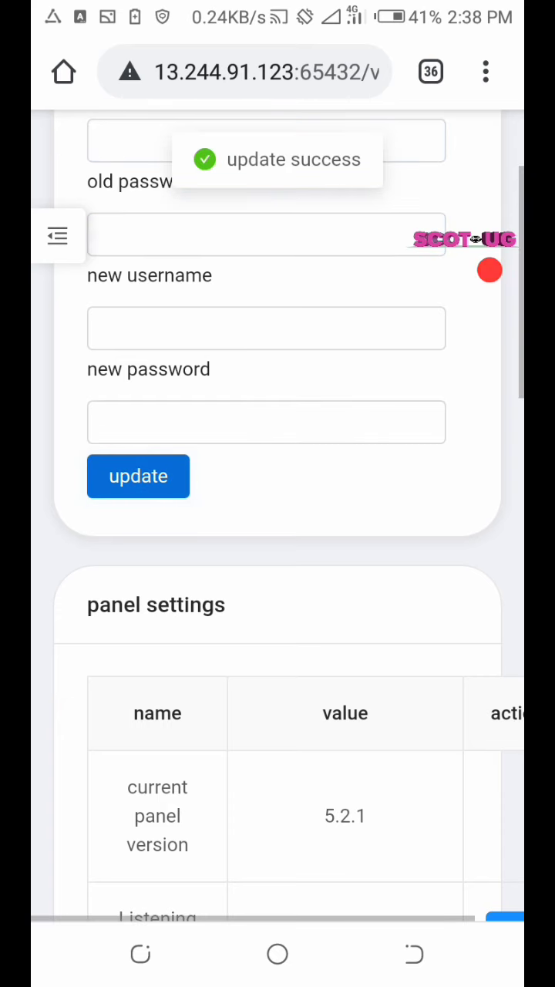
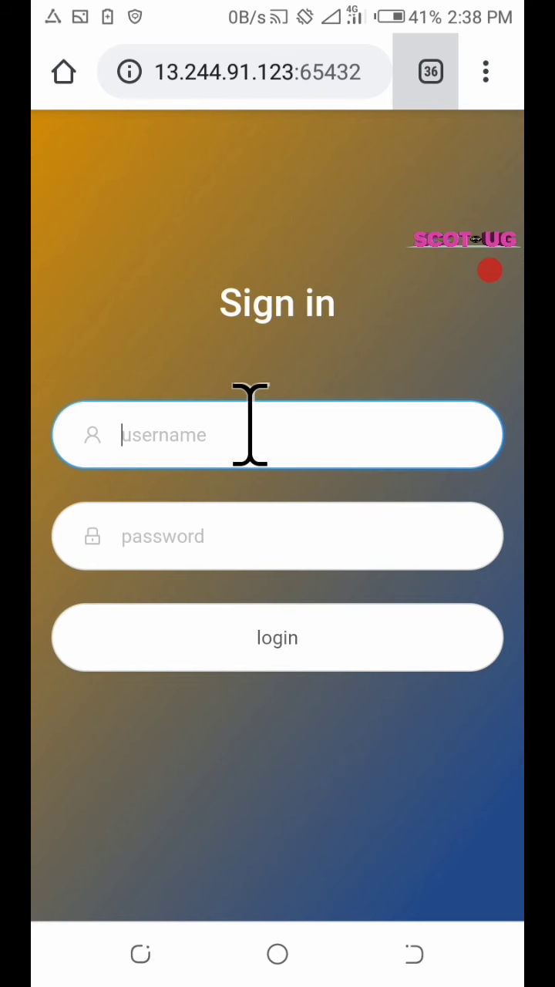
Log in to the x-ui panel with the admin username and password
{"action": "left_click", "coordinate": [248, 422]}
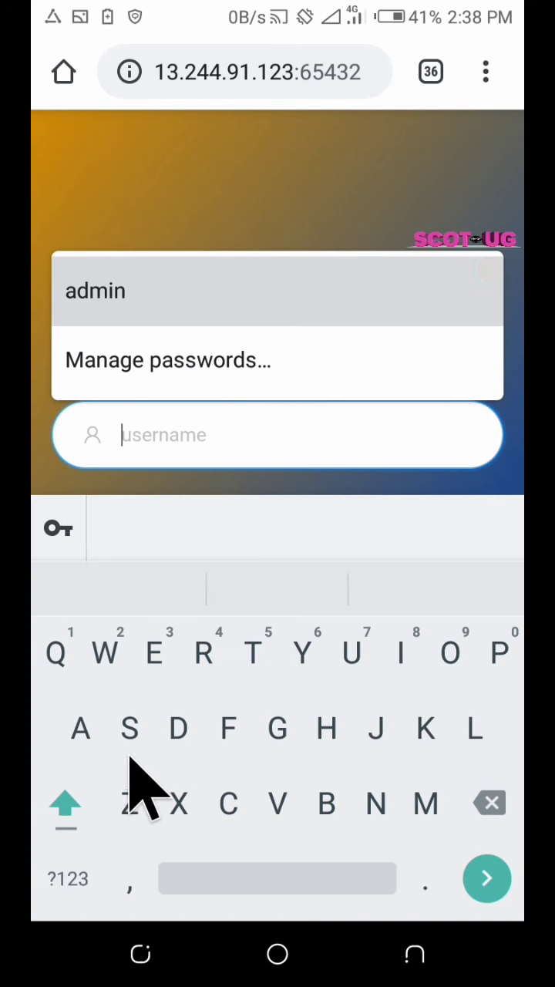
{"action": "type", "text": "S"}
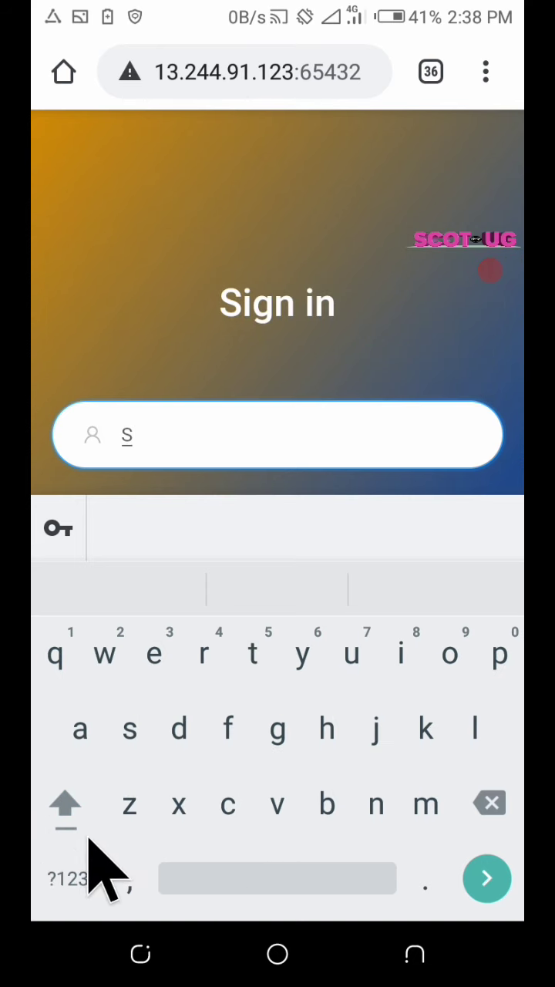
{"action": "left_click", "coordinate": [47, 798]}
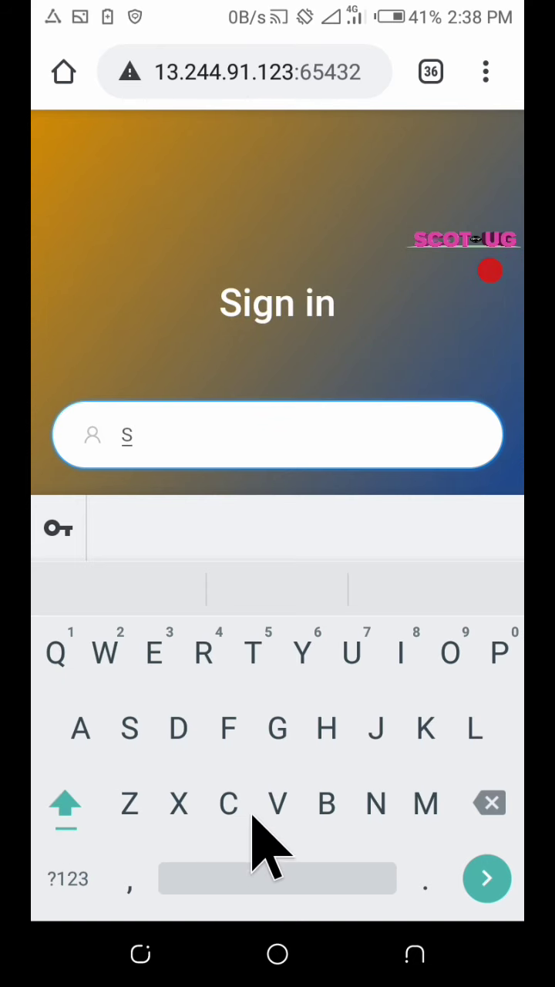
{"action": "type", "text": "COT"}
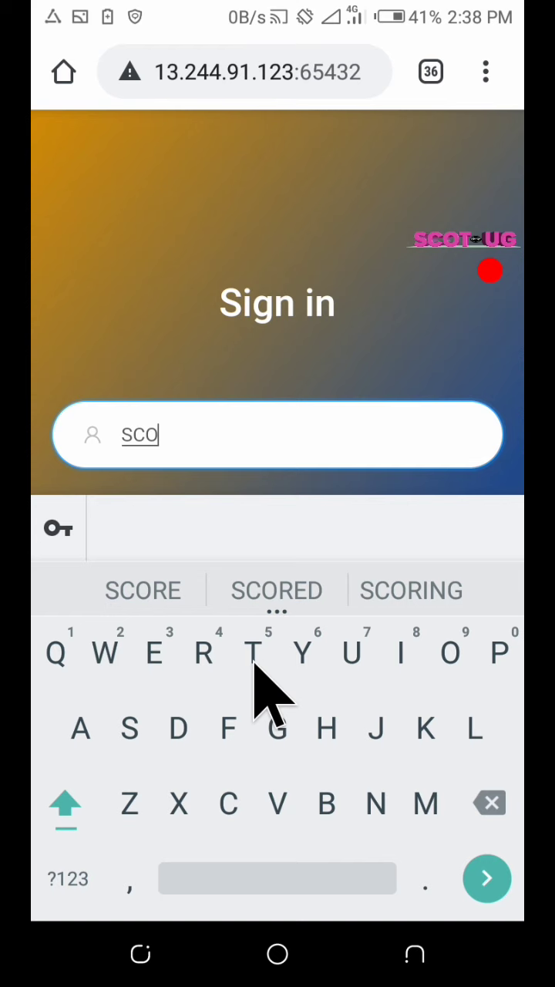
{"action": "type", "text": "U"}
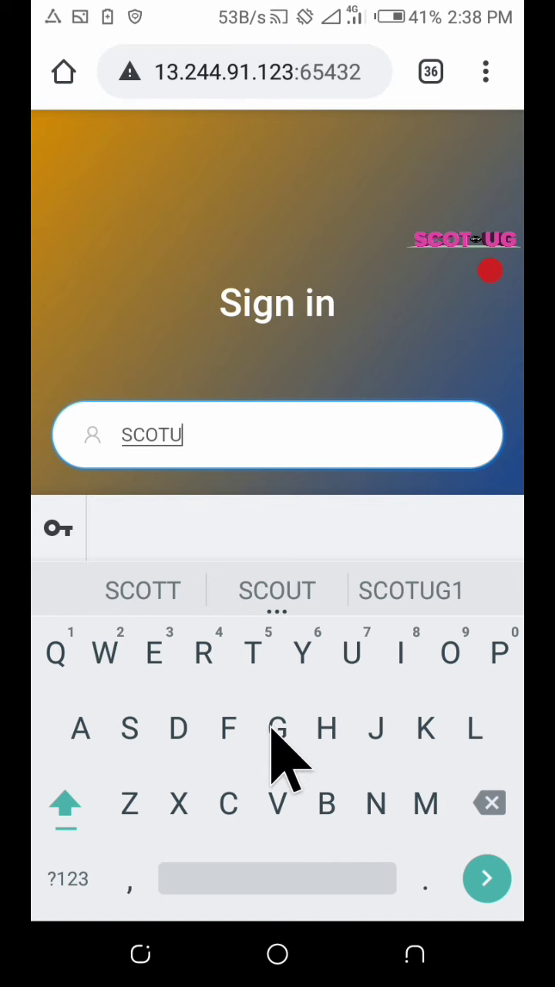
{"action": "type", "text": "G"}
{"action": "left_click", "coordinate": [195, 357]}
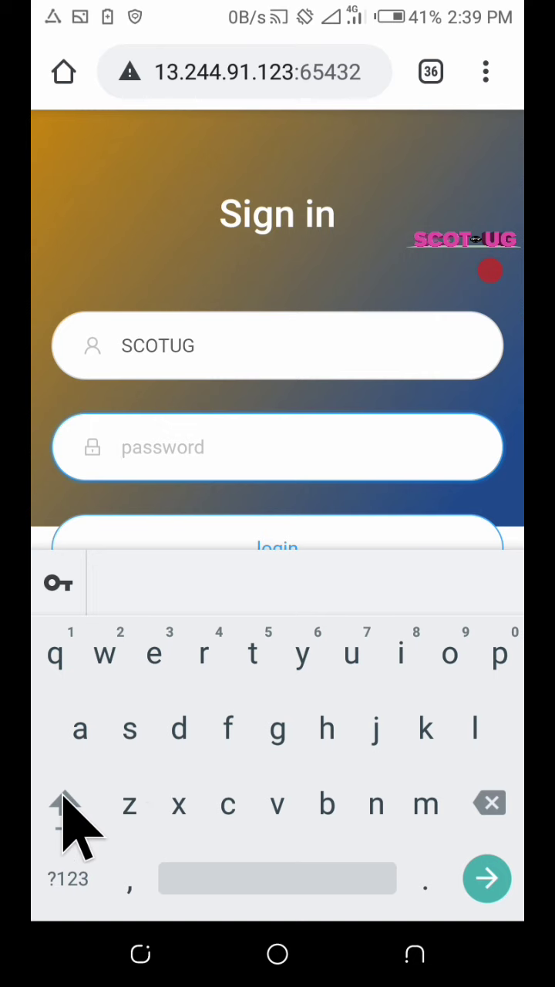
{"action": "left_click", "coordinate": [65, 804]}
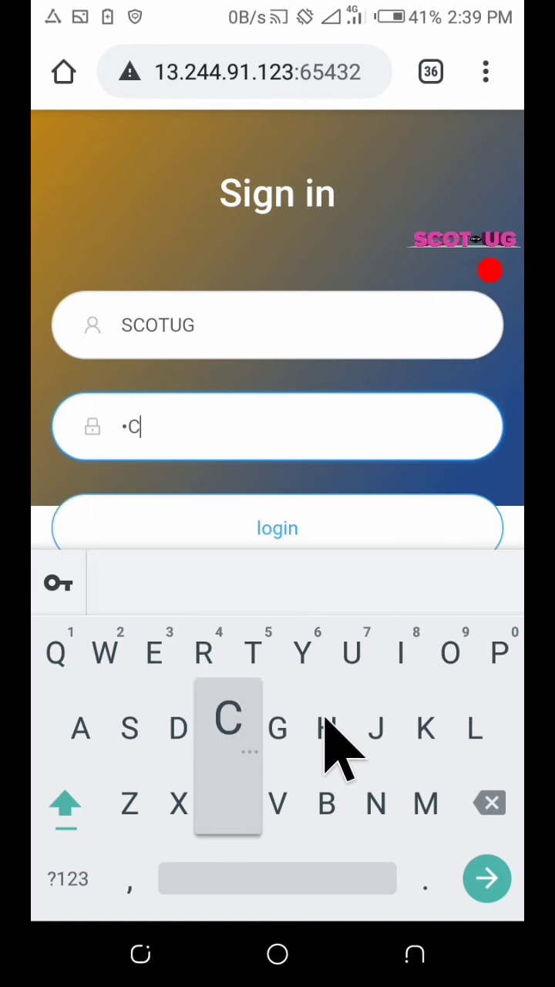
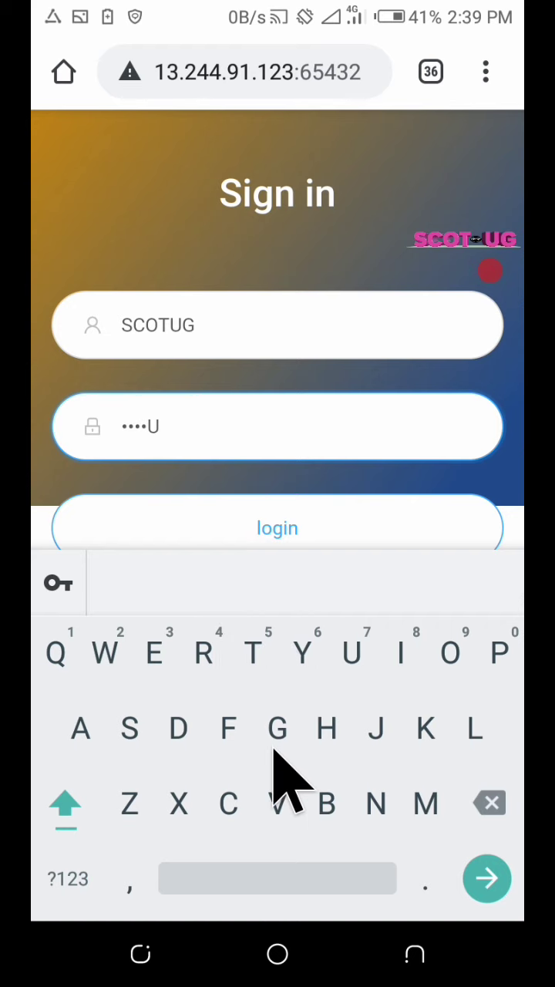
{"action": "left_click", "coordinate": [413, 973]}
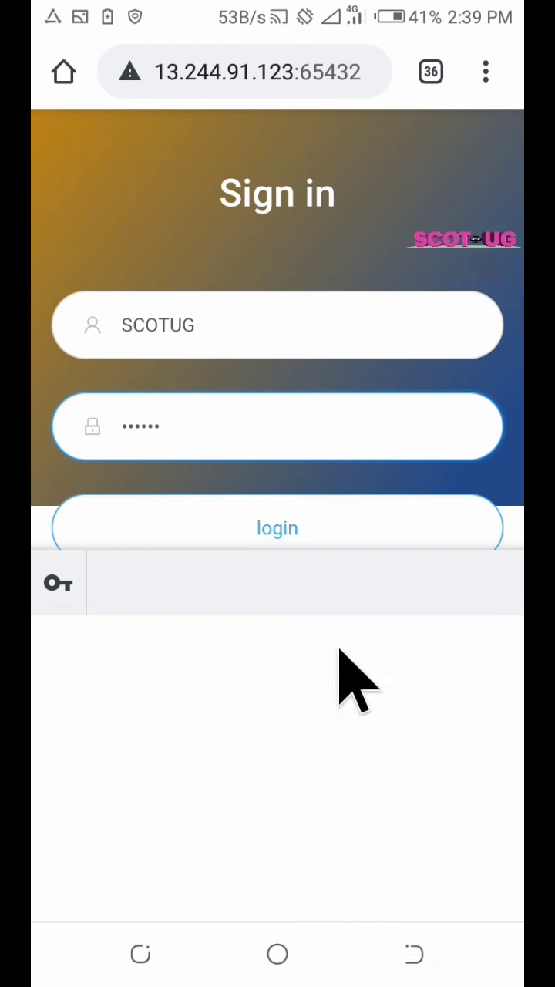
{"action": "left_click", "coordinate": [312, 638]}
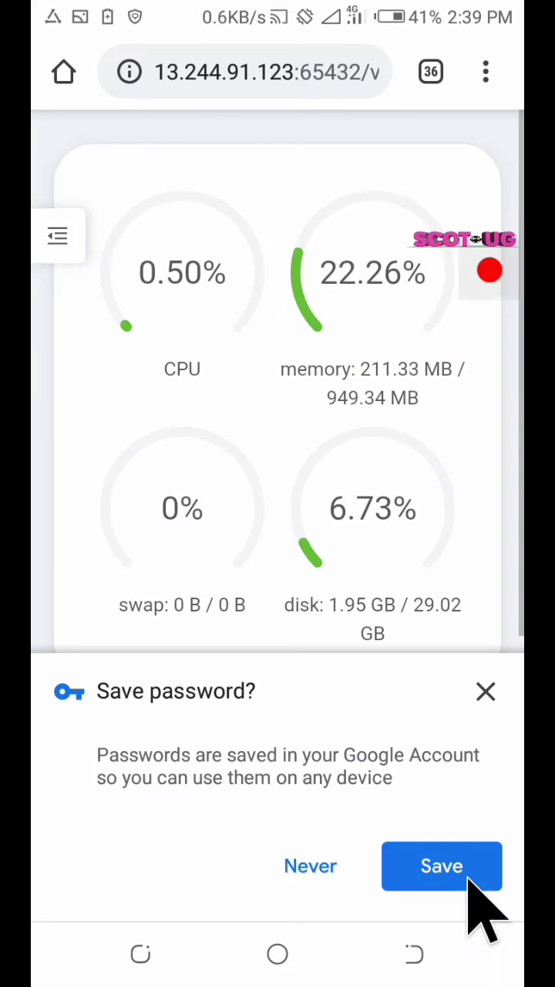
Save the login password in the browser and scroll the dashboard showing v2ray running
{"action": "left_click", "coordinate": [461, 883]}
{"action": "scroll", "coordinate": [319, 586], "scroll_direction": "down", "scroll_amount": 2}
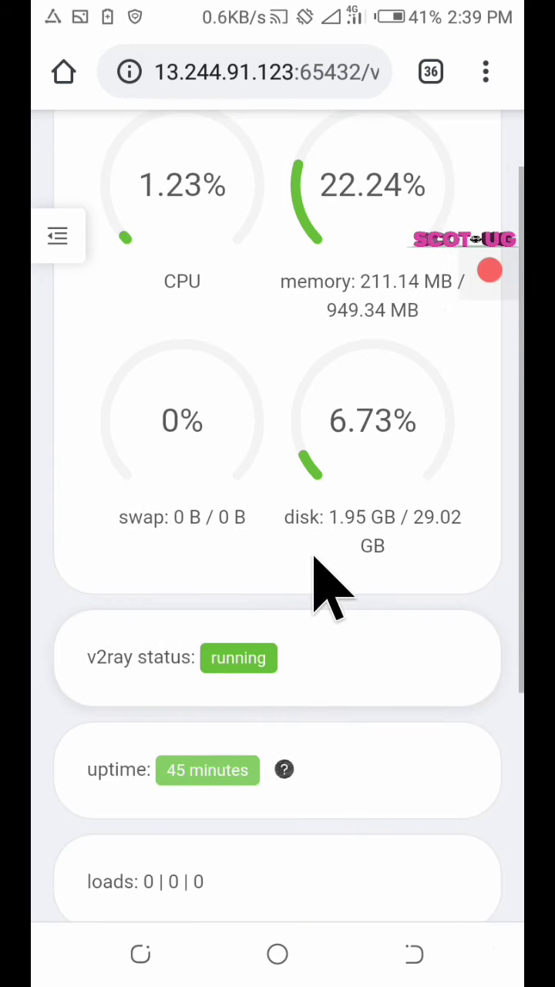
Go to the home screen and scroll the app drawer to find and open v2rayNG
{"action": "left_click", "coordinate": [276, 954]}
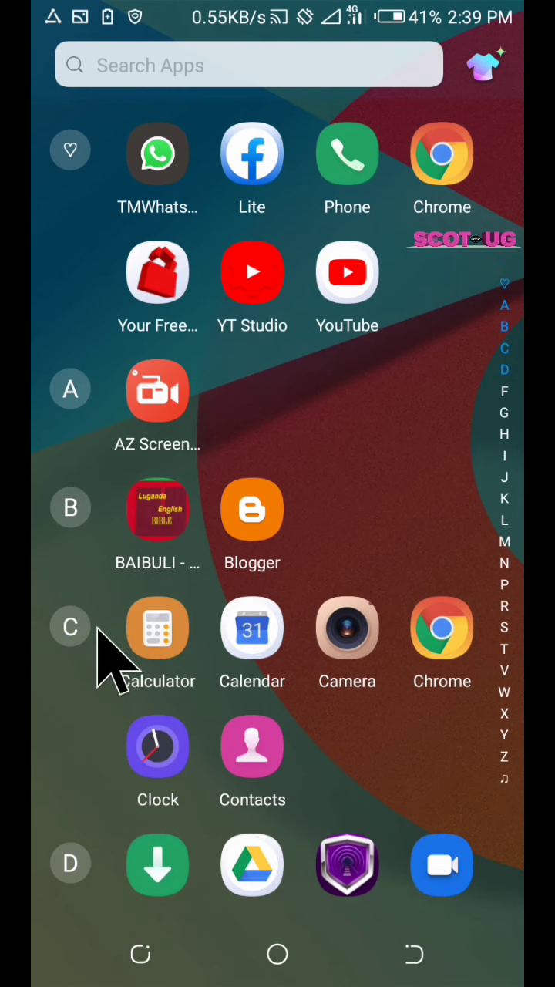
{"action": "scroll", "coordinate": [100, 640], "scroll_direction": "down", "scroll_amount": 8}
{"action": "scroll", "coordinate": [177, 648], "scroll_direction": "down", "scroll_amount": 10}
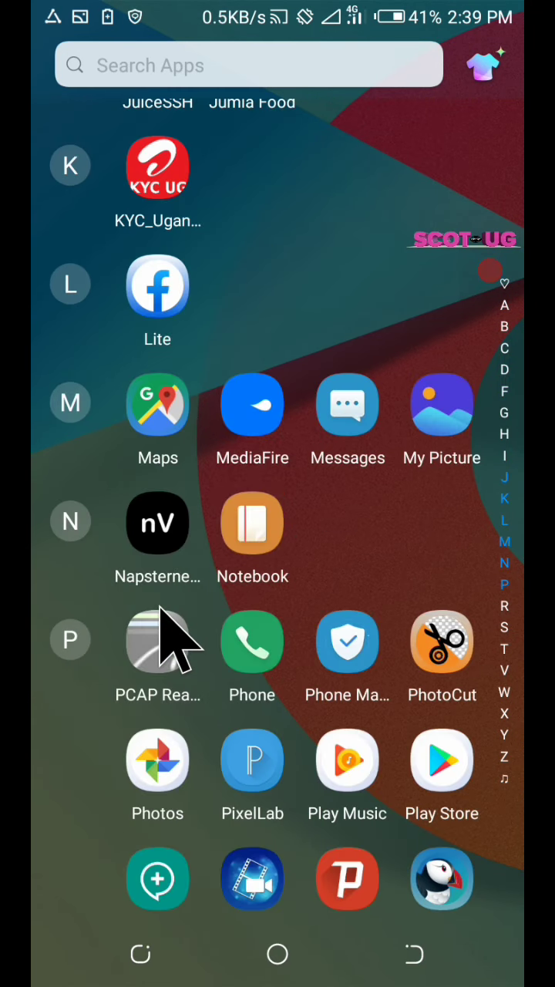
{"action": "scroll", "coordinate": [167, 644], "scroll_direction": "down", "scroll_amount": 3}
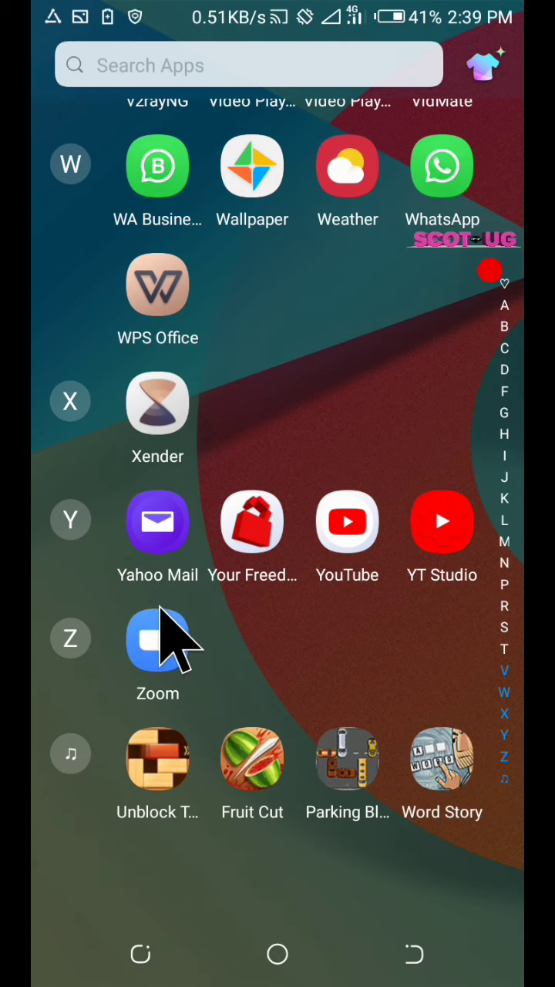
{"action": "scroll", "coordinate": [165, 640], "scroll_direction": "up", "scroll_amount": 5}
{"action": "scroll", "coordinate": [176, 532], "scroll_direction": "up", "scroll_amount": 4}
{"action": "scroll", "coordinate": [165, 550], "scroll_direction": "down", "scroll_amount": 9}
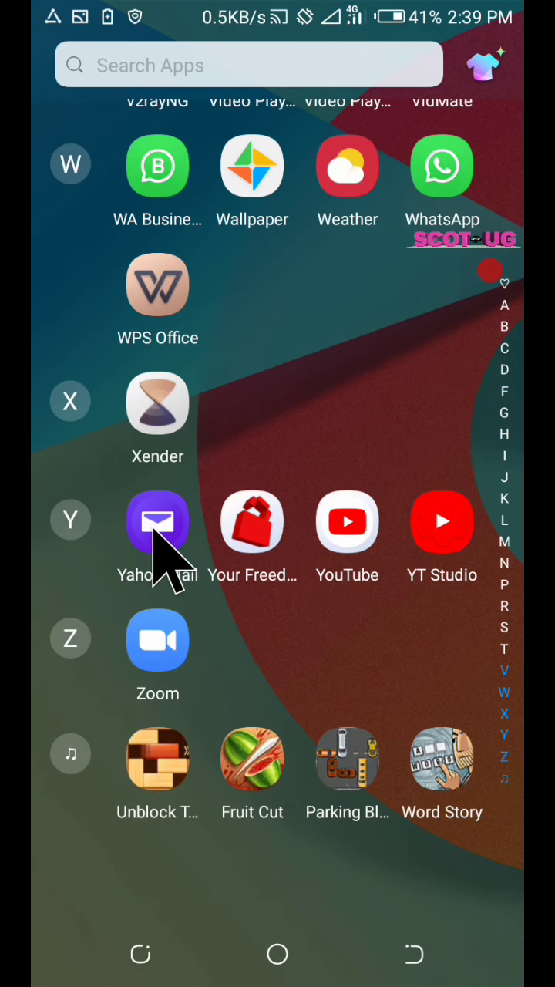
{"action": "scroll", "coordinate": [165, 308], "scroll_direction": "up", "scroll_amount": 2}
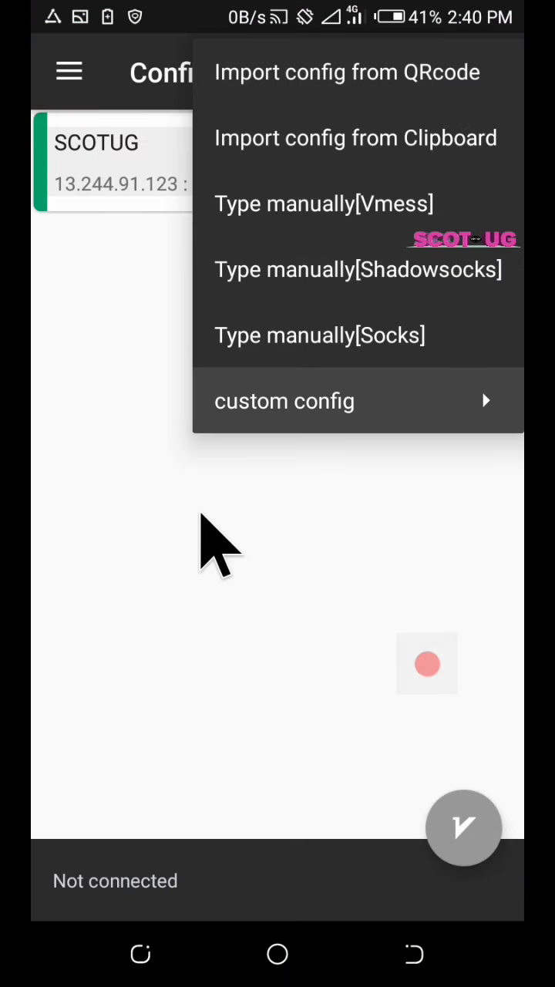
Import the SCOTUG 20005 config from the clipboard and make it the active server
{"action": "left_click", "coordinate": [202, 515]}
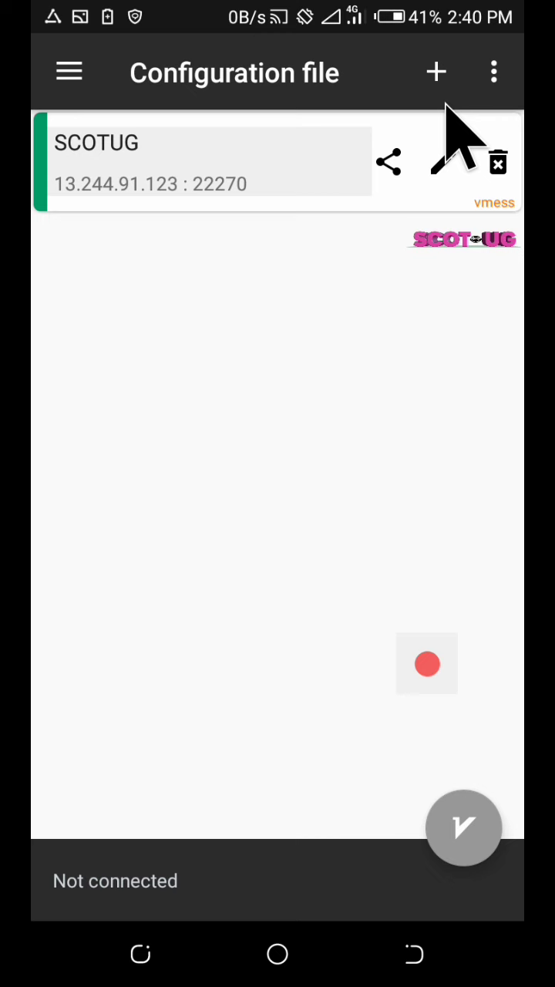
{"action": "left_click", "coordinate": [437, 77]}
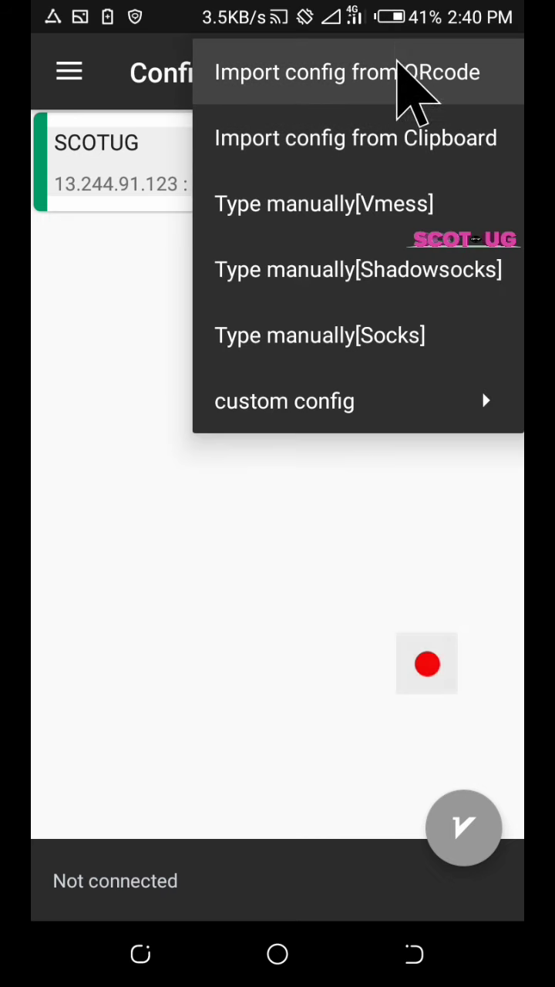
{"action": "left_click", "coordinate": [432, 147]}
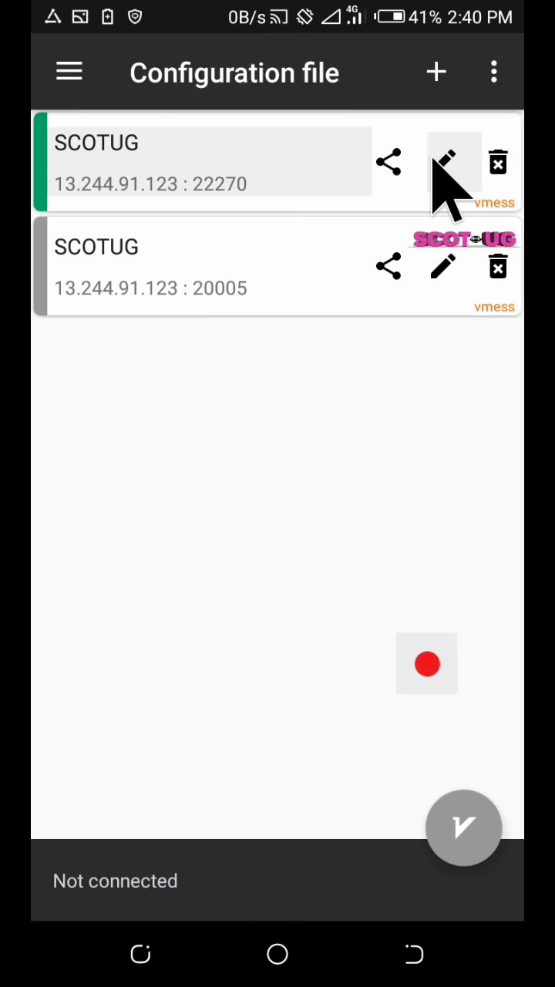
{"action": "left_click", "coordinate": [209, 270]}
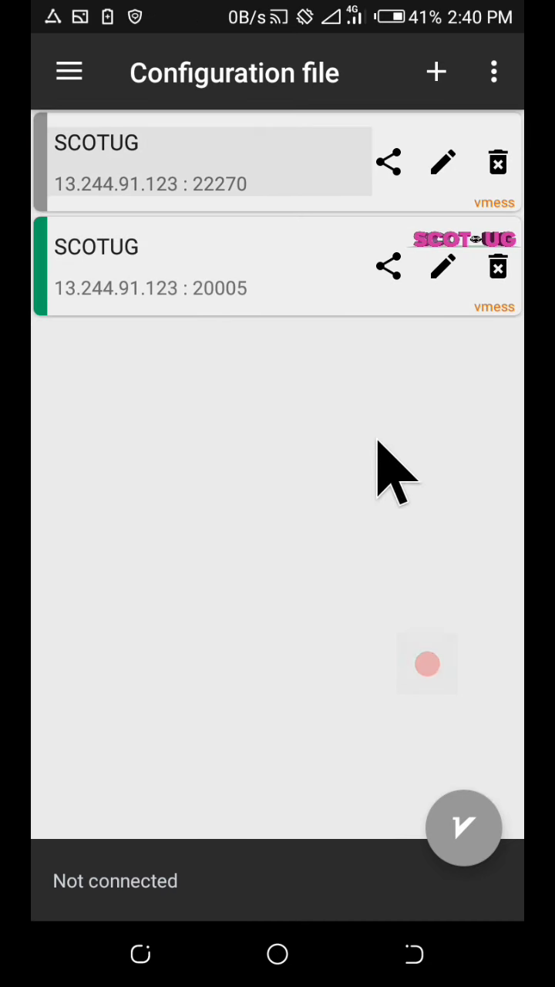
Start a QR-code config import, choosing to read the code from a saved image
{"action": "left_click", "coordinate": [446, 59]}
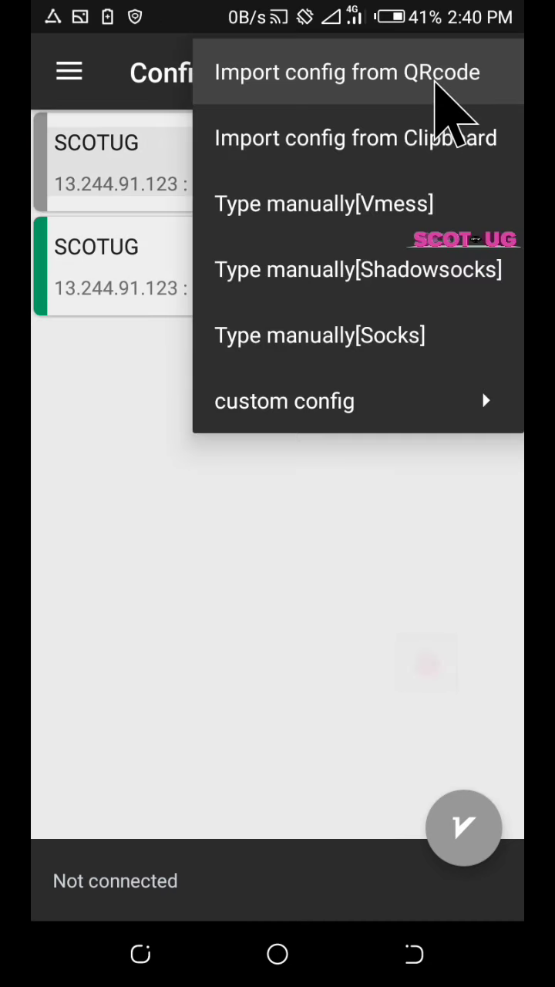
{"action": "left_click", "coordinate": [435, 79]}
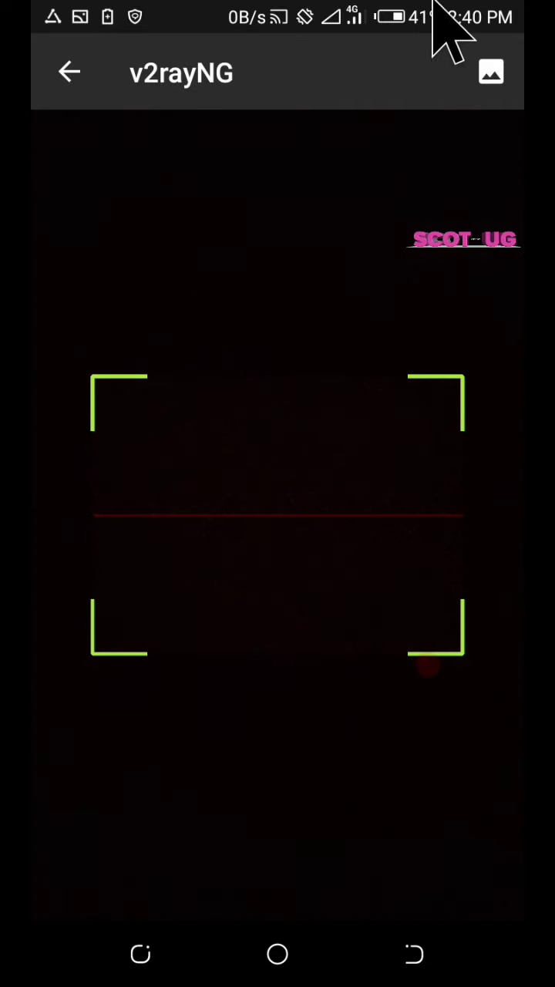
{"action": "left_click", "coordinate": [490, 71]}
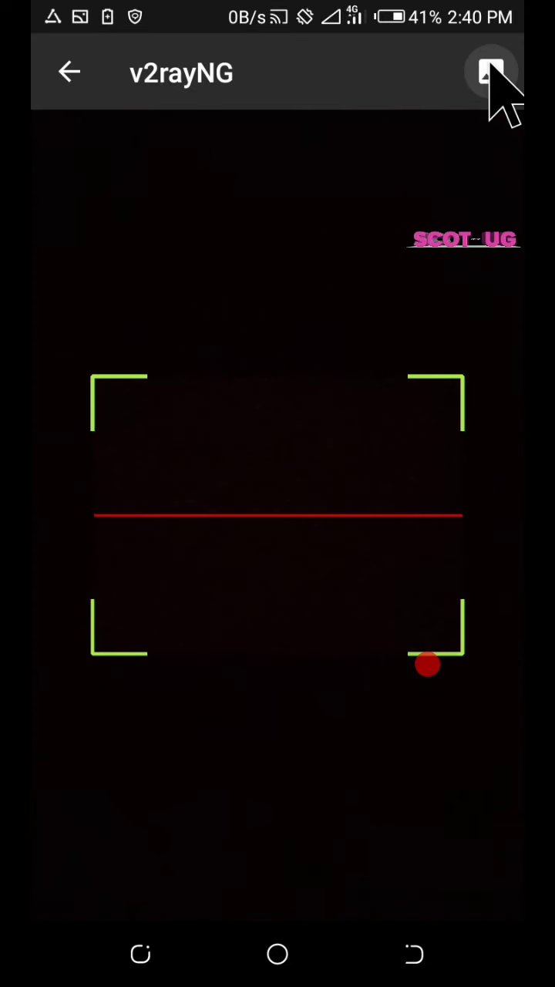
{"action": "left_click", "coordinate": [471, 72]}
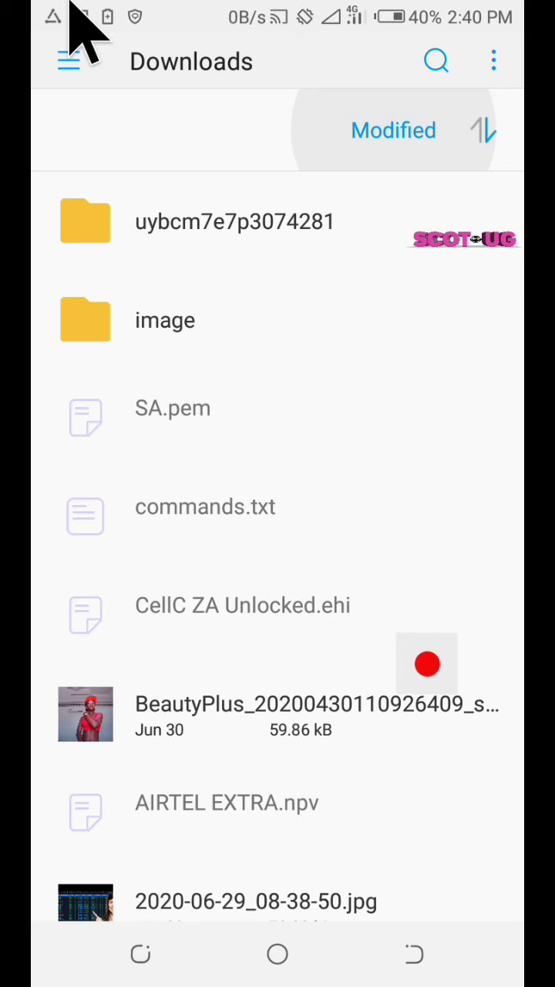
Pick the QR-code screenshot from the Screenshot album, adding a third SCOTUG 20005 config
{"action": "left_click", "coordinate": [77, 58]}
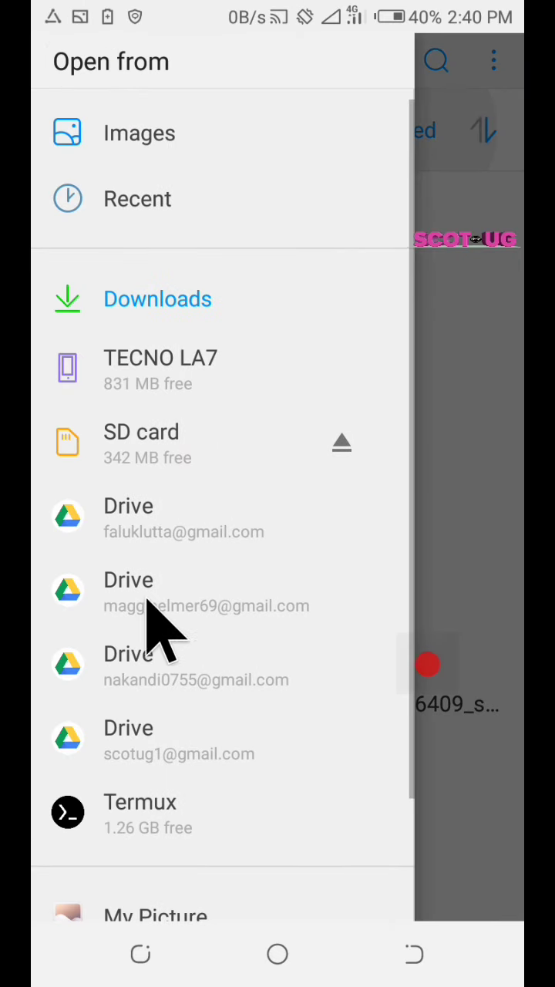
{"action": "scroll", "coordinate": [154, 639], "scroll_direction": "down", "scroll_amount": 3}
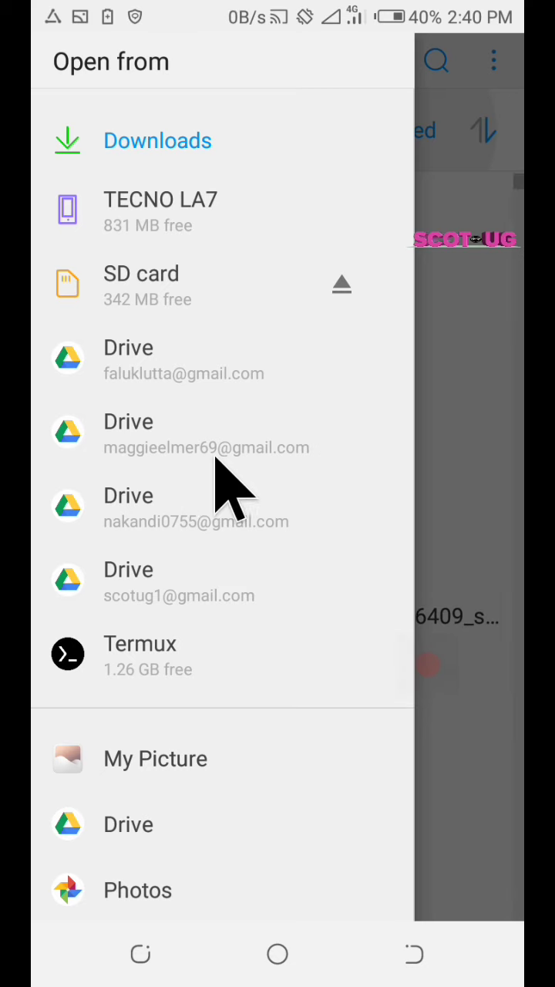
{"action": "scroll", "coordinate": [161, 764], "scroll_direction": "up", "scroll_amount": 3}
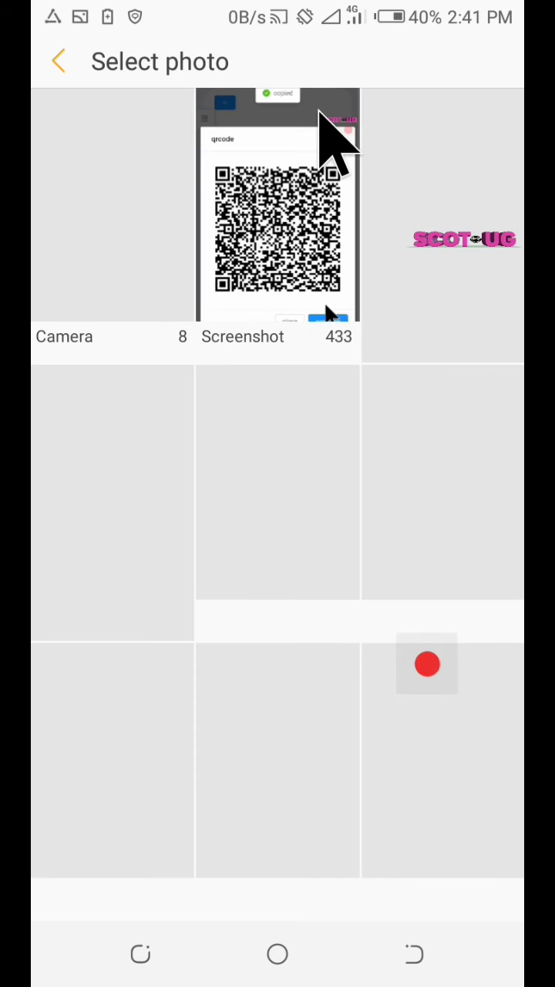
{"action": "left_click", "coordinate": [313, 121]}
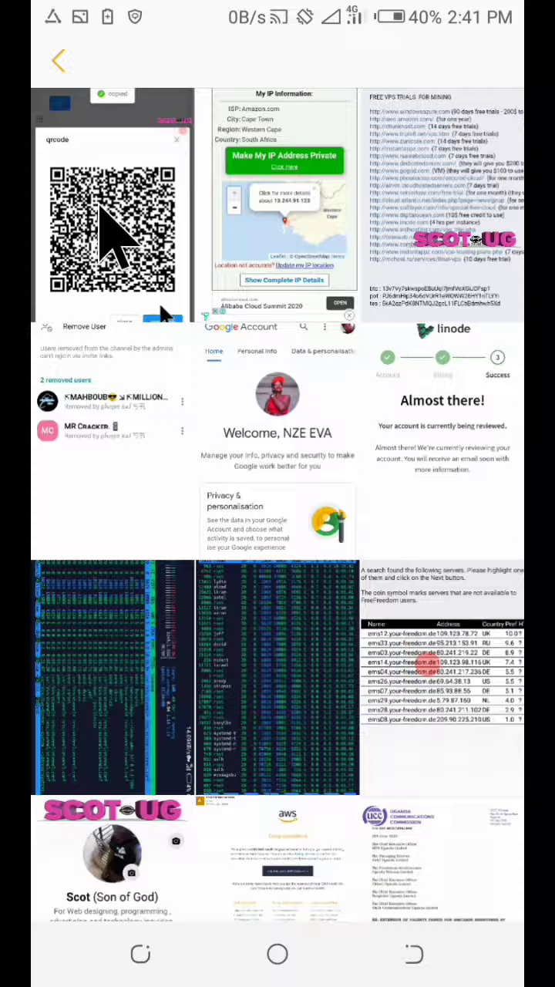
{"action": "left_click", "coordinate": [98, 206]}
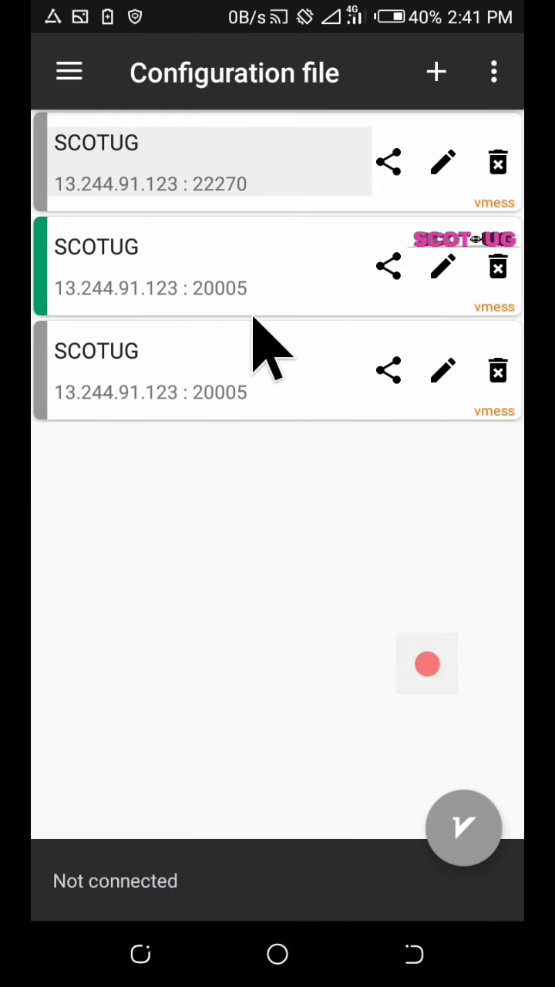
Connect through the third SCOTUG 20005 config and confirm the test succeeds at 928ms
{"action": "left_click", "coordinate": [66, 383]}
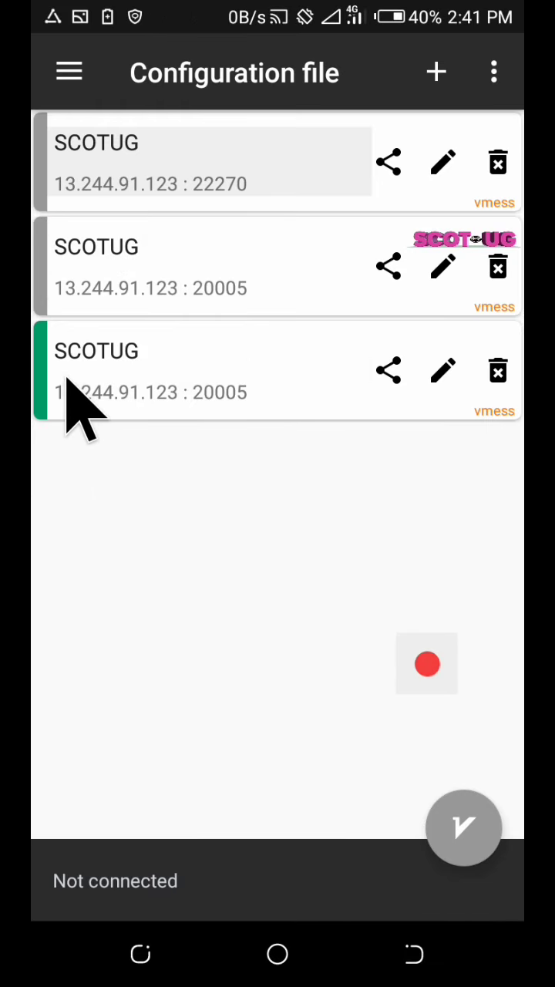
{"action": "left_click", "coordinate": [478, 825]}
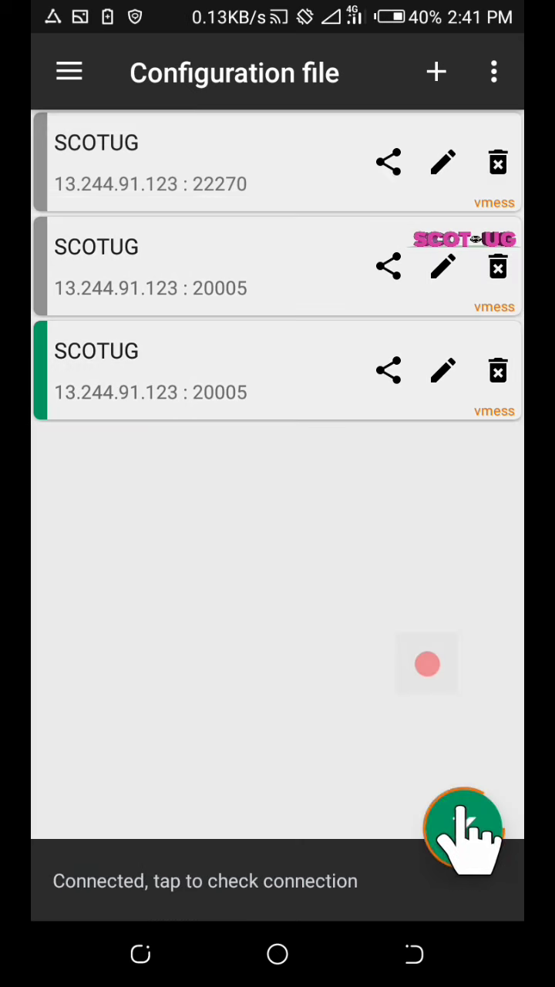
{"action": "left_click", "coordinate": [377, 875]}
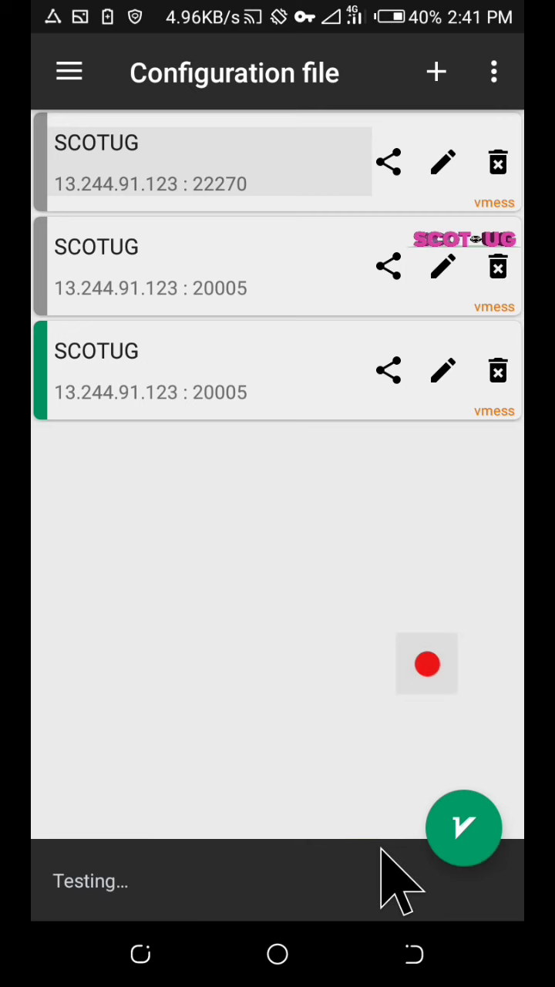
{"action": "left_click", "coordinate": [293, 959]}
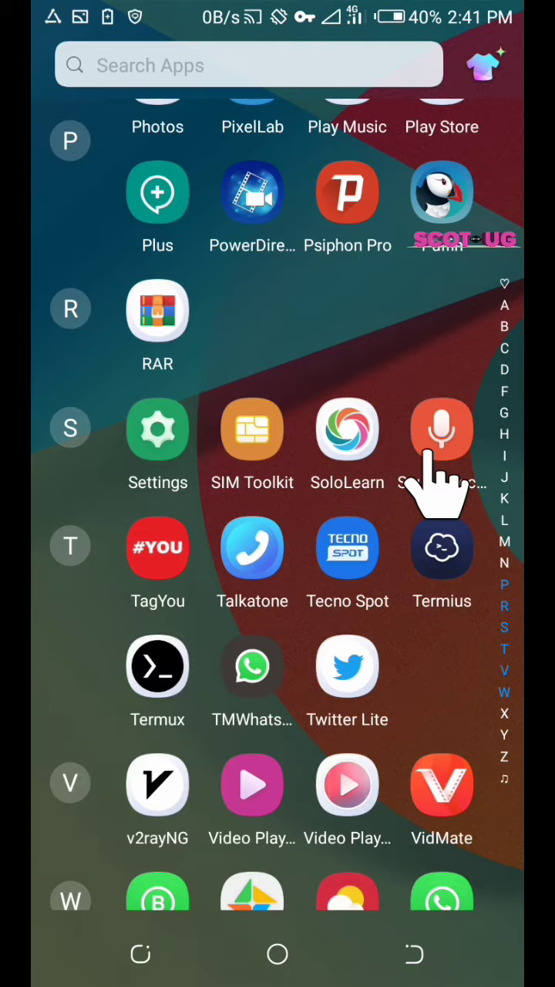
Reload the x-ui status page in Chrome, review the status cards, and open the sidebar menu
{"action": "scroll", "coordinate": [432, 478], "scroll_direction": "up", "scroll_amount": 15}
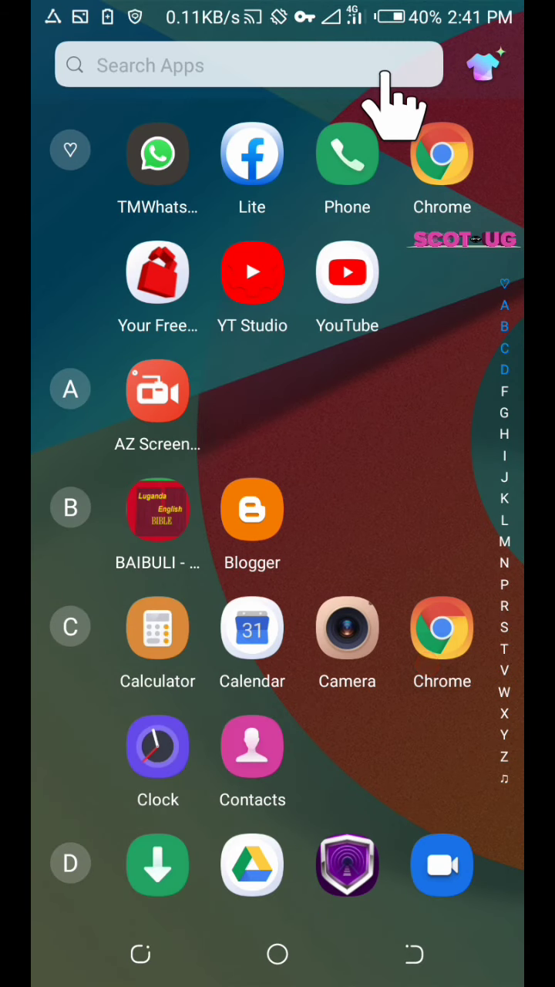
{"action": "left_click", "coordinate": [436, 160]}
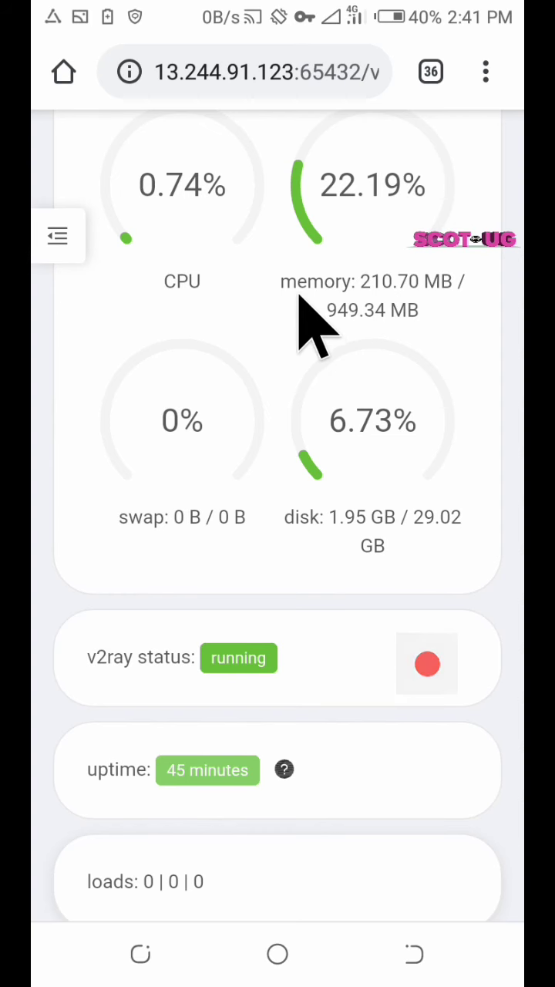
{"action": "left_click", "coordinate": [486, 73]}
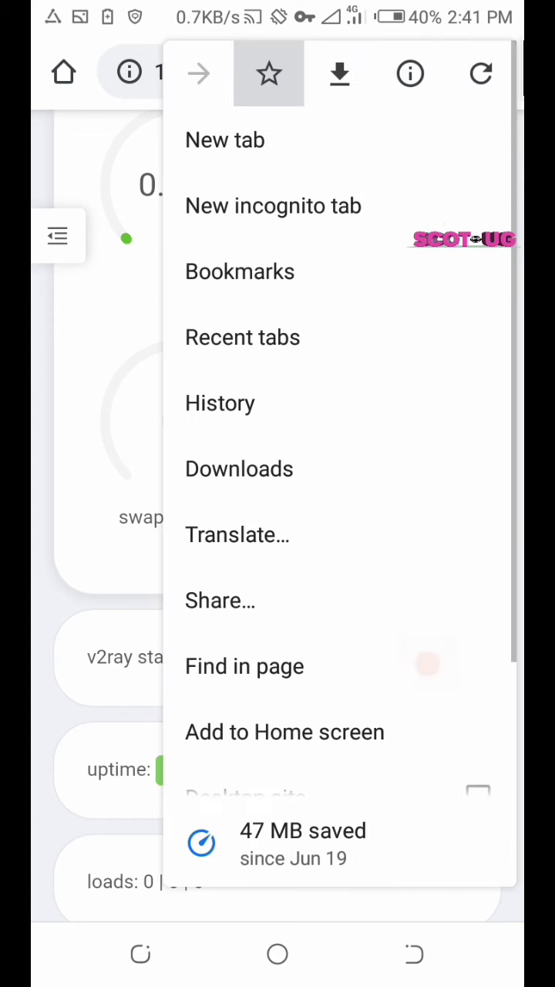
{"action": "left_click", "coordinate": [472, 77]}
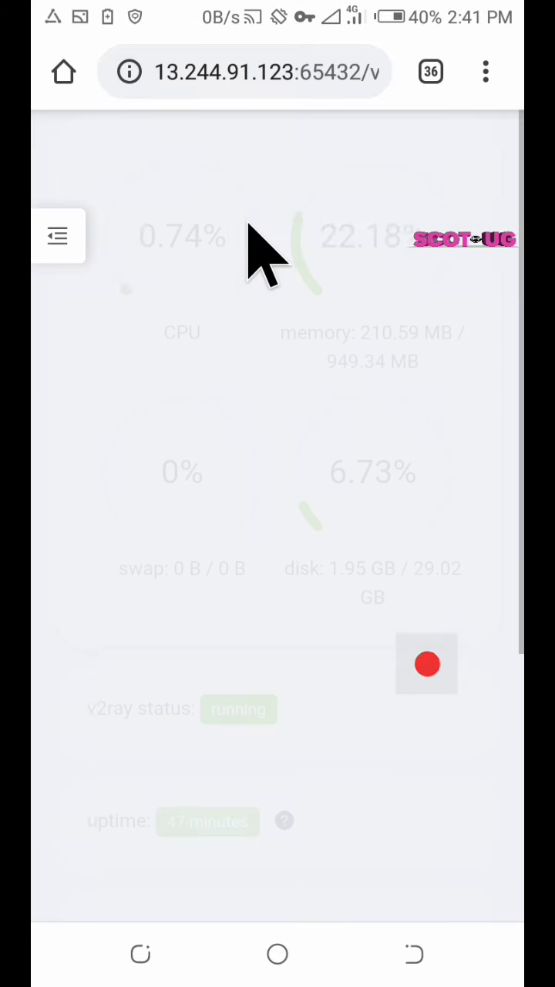
{"action": "scroll", "coordinate": [241, 224], "scroll_direction": "down", "scroll_amount": 5}
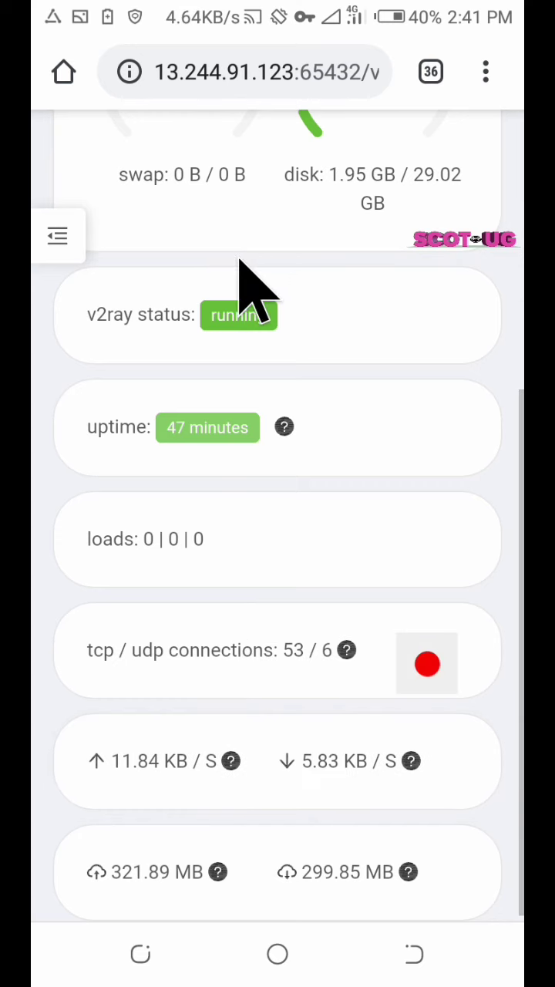
{"action": "scroll", "coordinate": [223, 323], "scroll_direction": "up", "scroll_amount": 5}
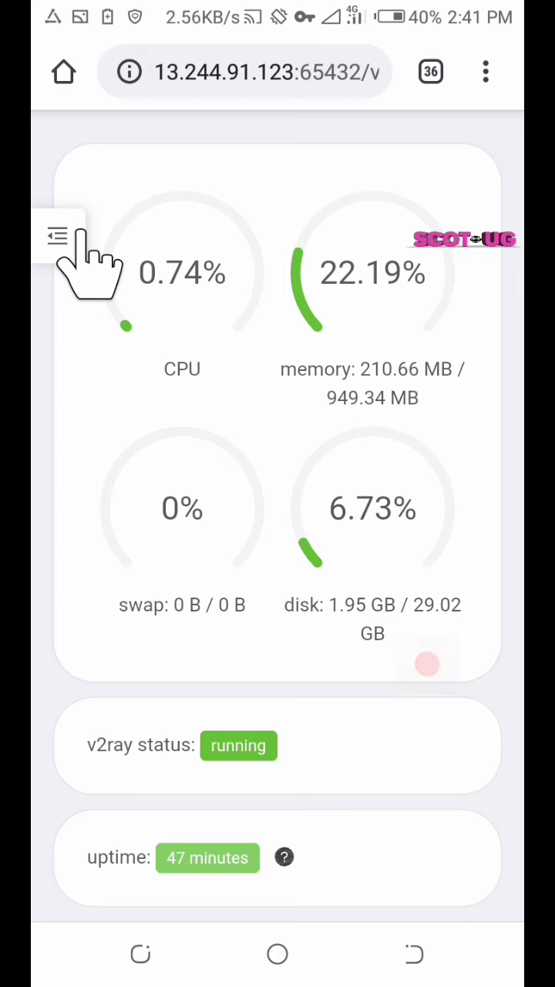
{"action": "left_click", "coordinate": [61, 236]}
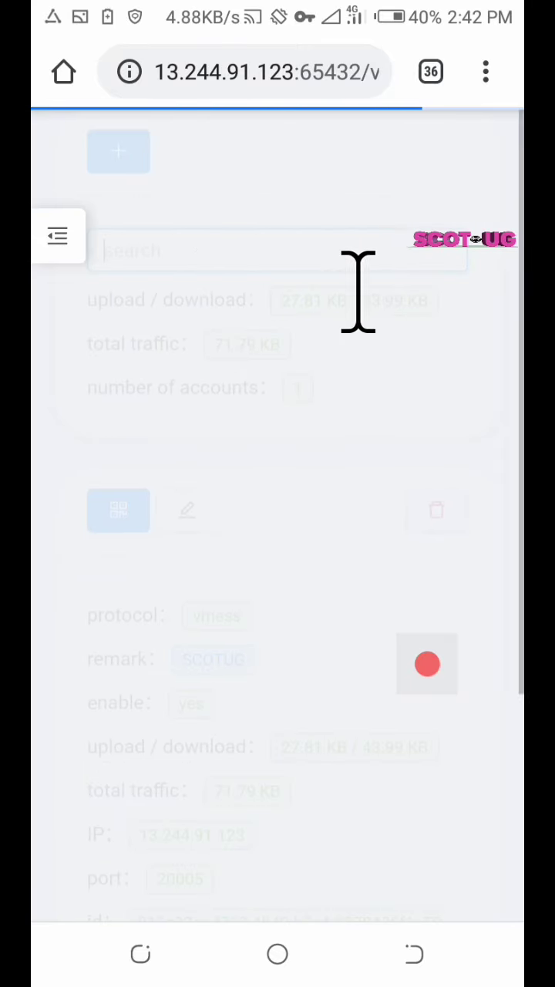
Scroll to the SCOTUG inbound: 303.87 KB upload, 2.24 MB download, 2.54 MB total
{"action": "scroll", "coordinate": [301, 390], "scroll_direction": "down", "scroll_amount": 3}
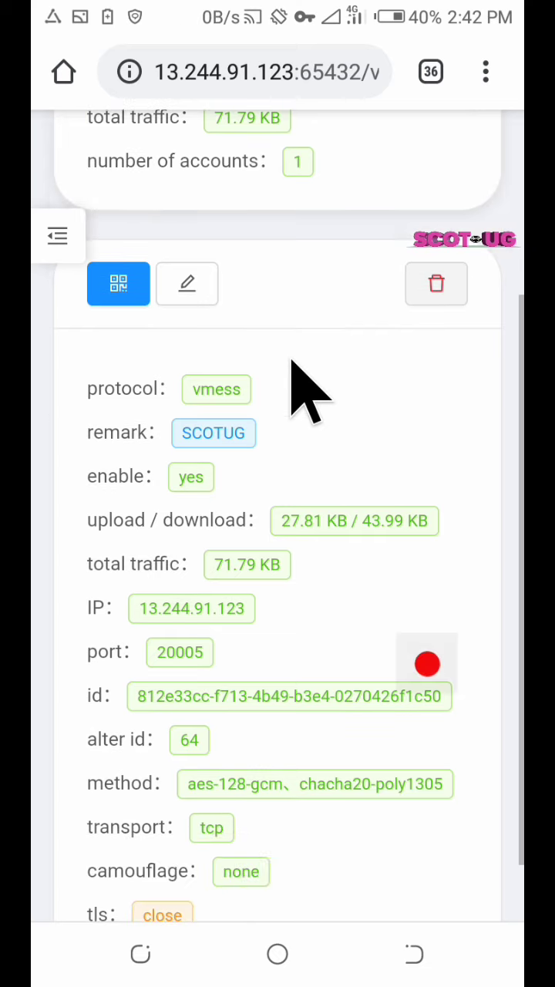
{"action": "scroll", "coordinate": [300, 390], "scroll_direction": "up", "scroll_amount": 4}
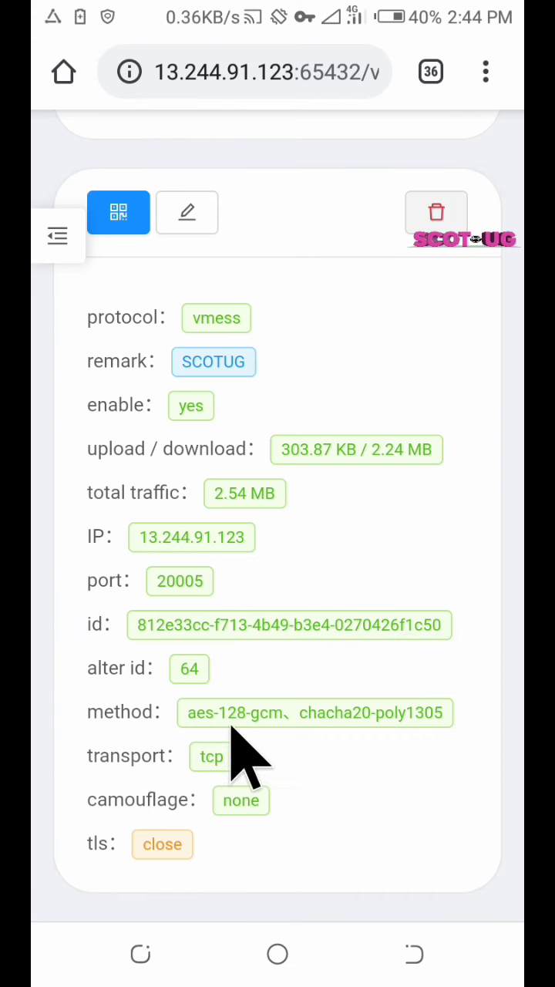
Launch NapsternetV and import the SCOTUG vmess config from the clipboard URI
{"action": "key", "text": "Home"}
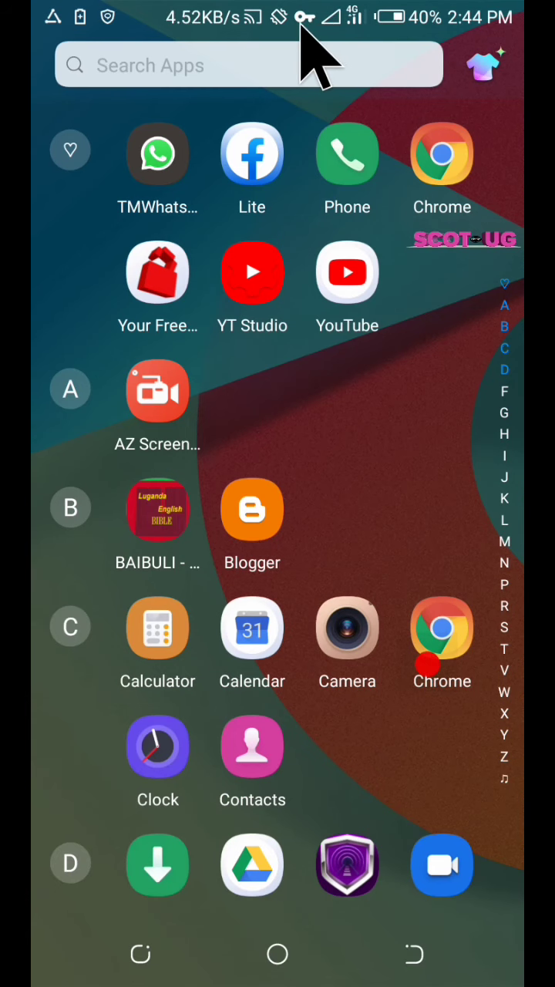
{"action": "scroll", "coordinate": [331, 385], "scroll_direction": "down", "scroll_amount": 5}
{"action": "scroll", "coordinate": [316, 462], "scroll_direction": "down", "scroll_amount": 10}
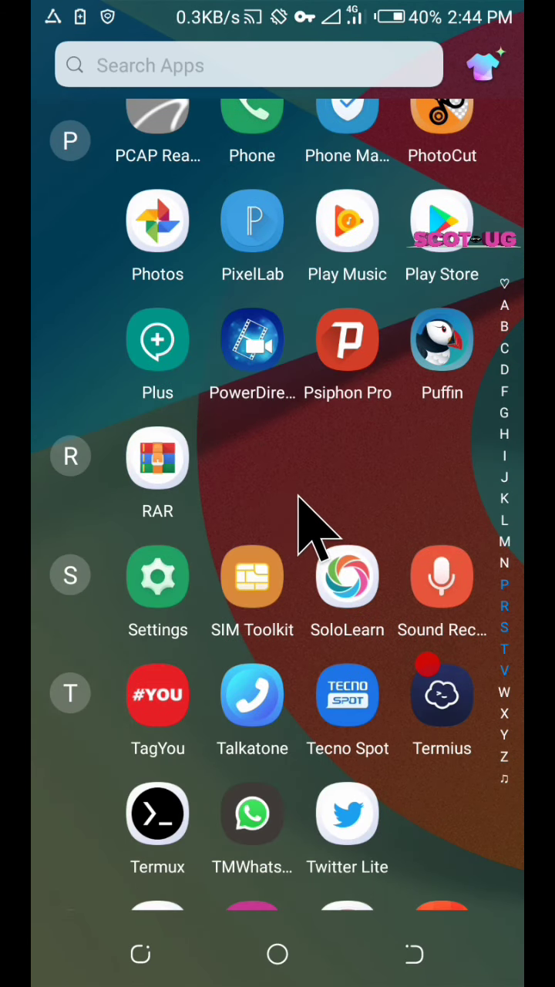
{"action": "scroll", "coordinate": [211, 447], "scroll_direction": "up", "scroll_amount": 5}
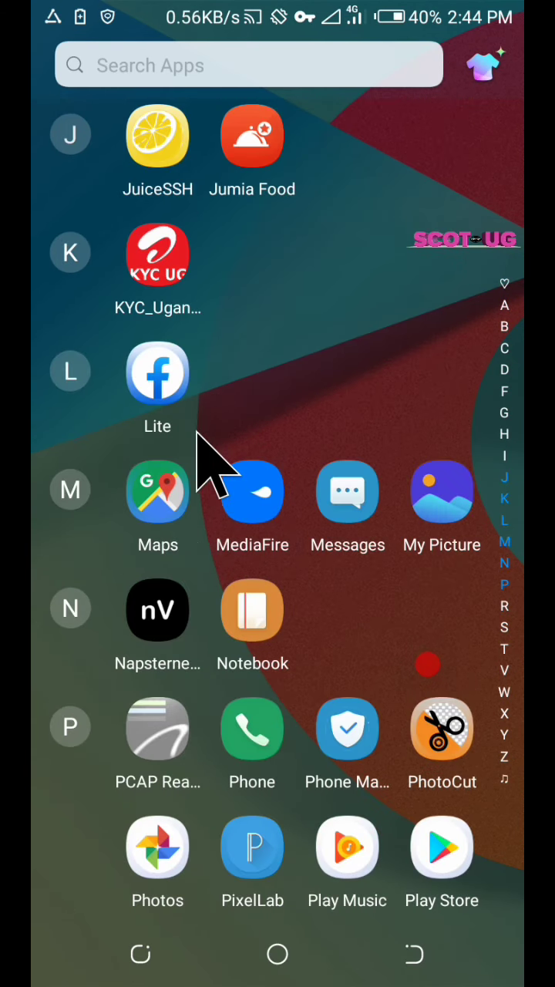
{"action": "left_click", "coordinate": [160, 617]}
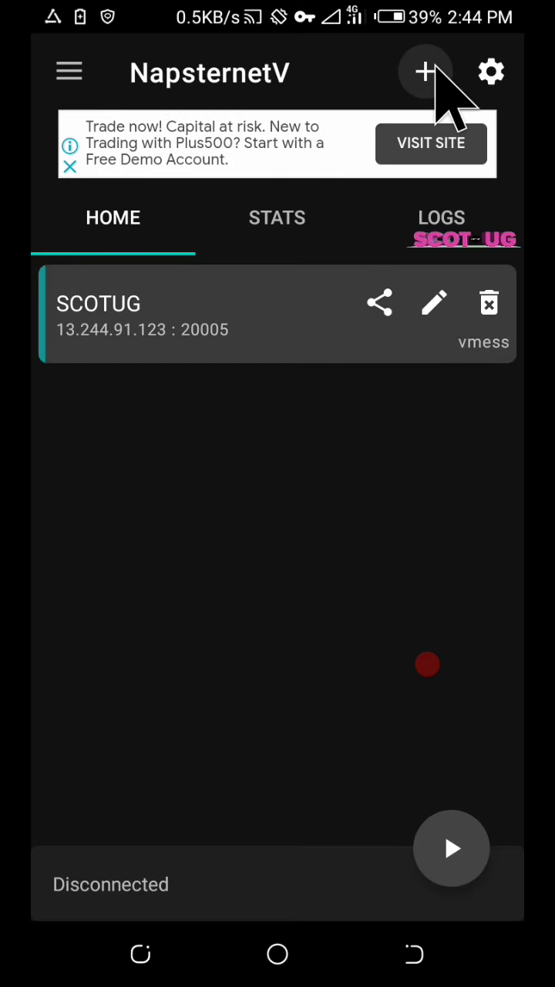
{"action": "left_click", "coordinate": [434, 75]}
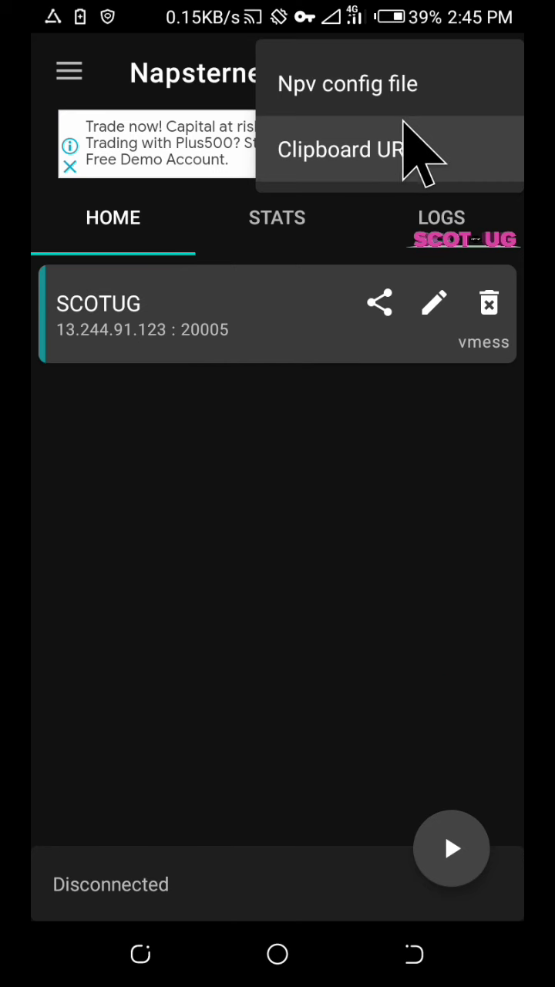
{"action": "left_click", "coordinate": [462, 136]}
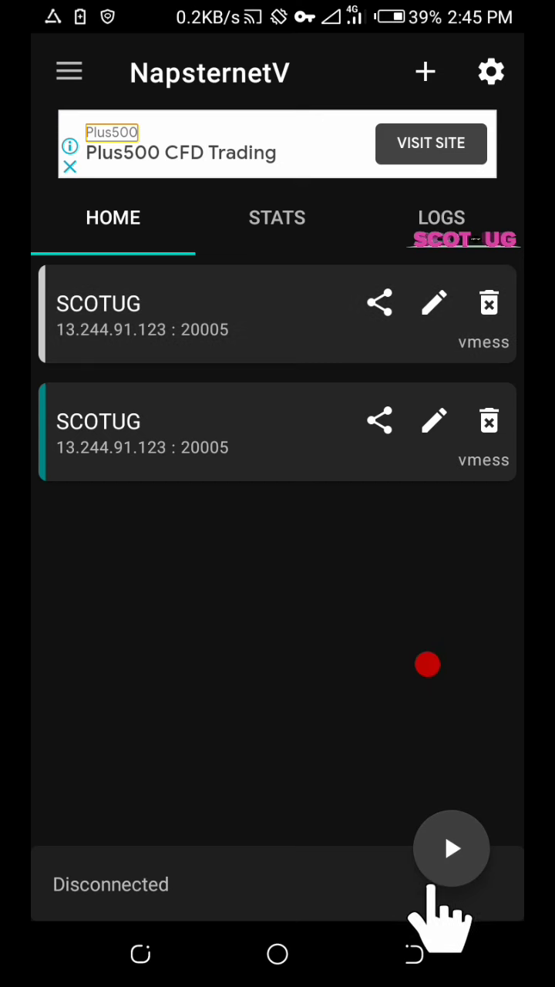
Connect NapsternetV's VPN, check the uplink/downlink stats, and test the connection
{"action": "left_click", "coordinate": [435, 883]}
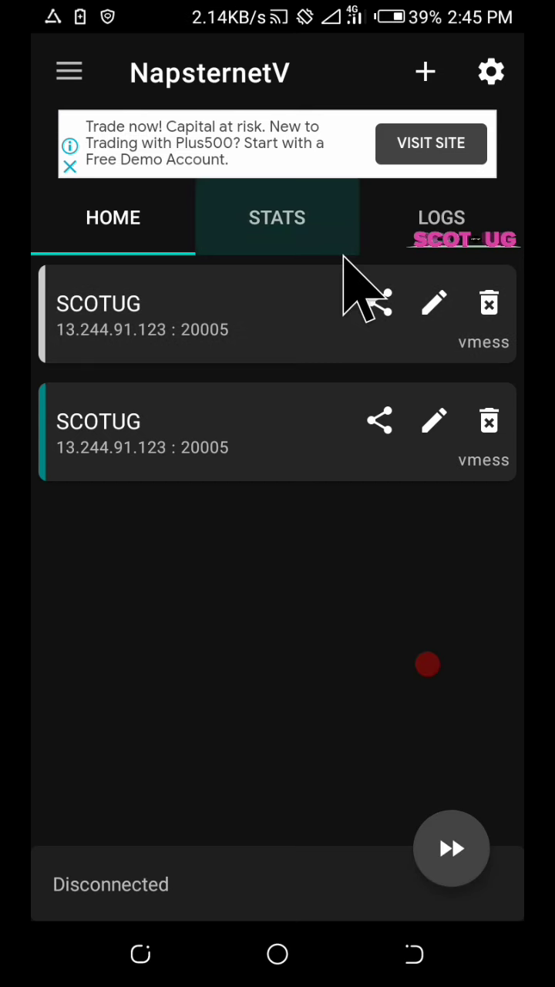
{"action": "left_click", "coordinate": [313, 231]}
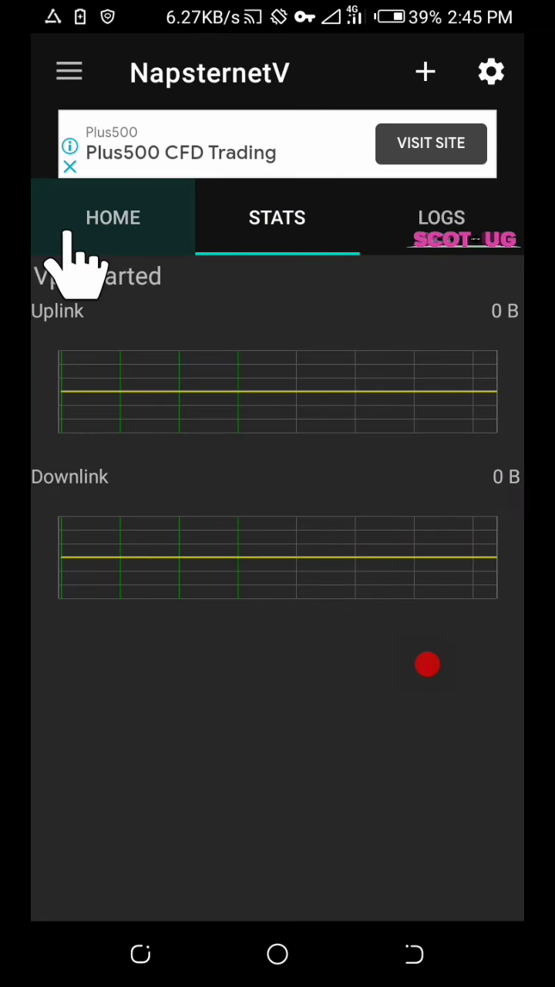
{"action": "left_click", "coordinate": [74, 254]}
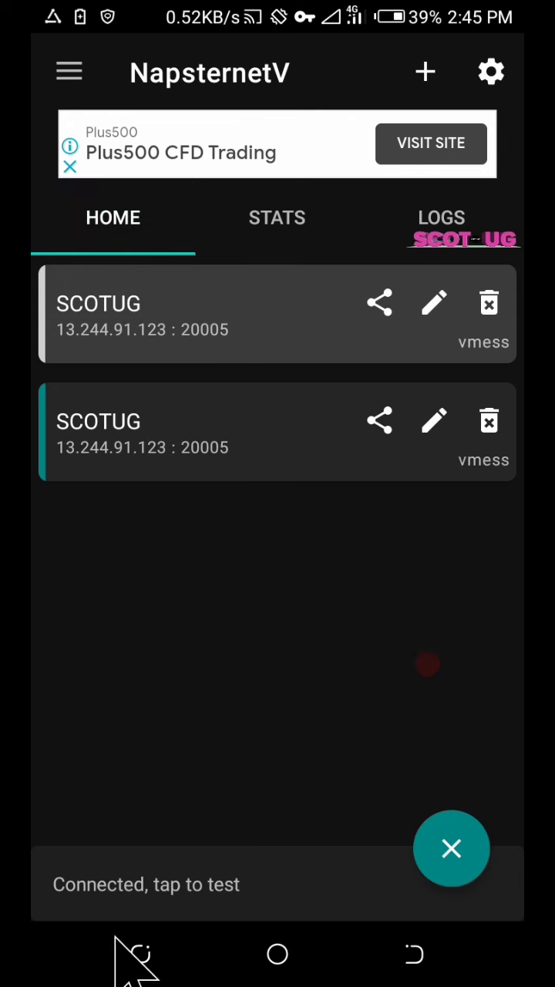
{"action": "left_click", "coordinate": [116, 879]}
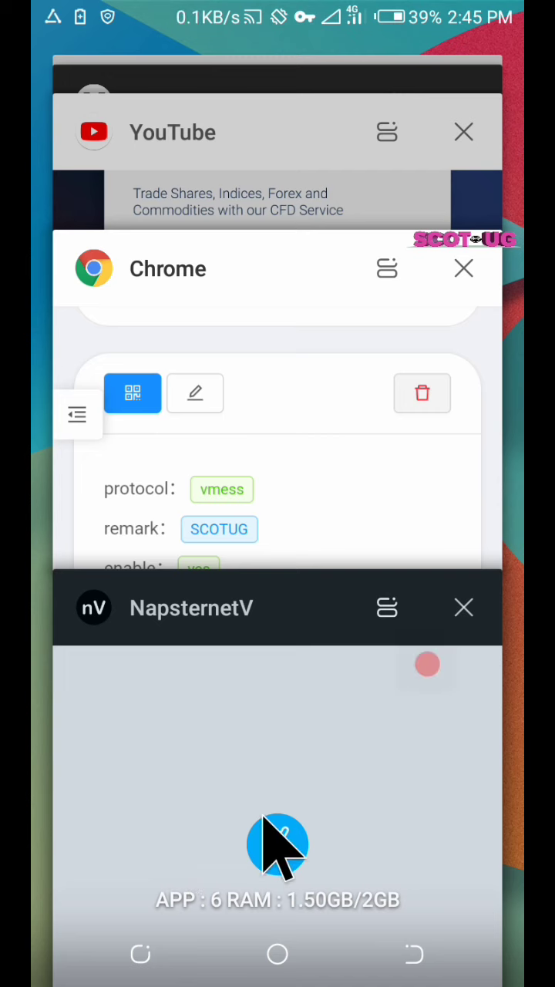
Clear all recent apps, freeing 65MB of memory, then open and browse the app drawer
{"action": "left_click", "coordinate": [248, 849]}
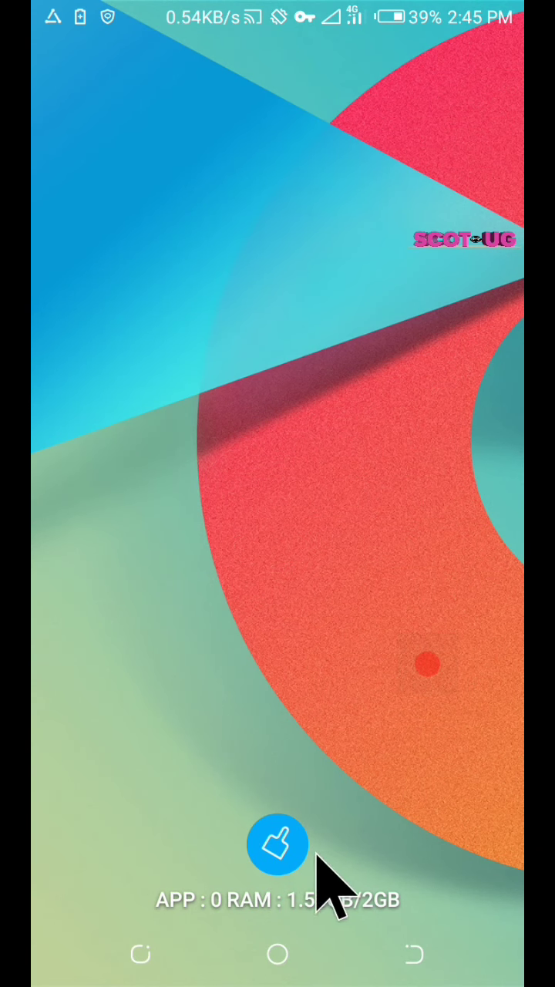
{"action": "left_click_drag", "start_coordinate": [249, 734], "coordinate": [242, 639]}
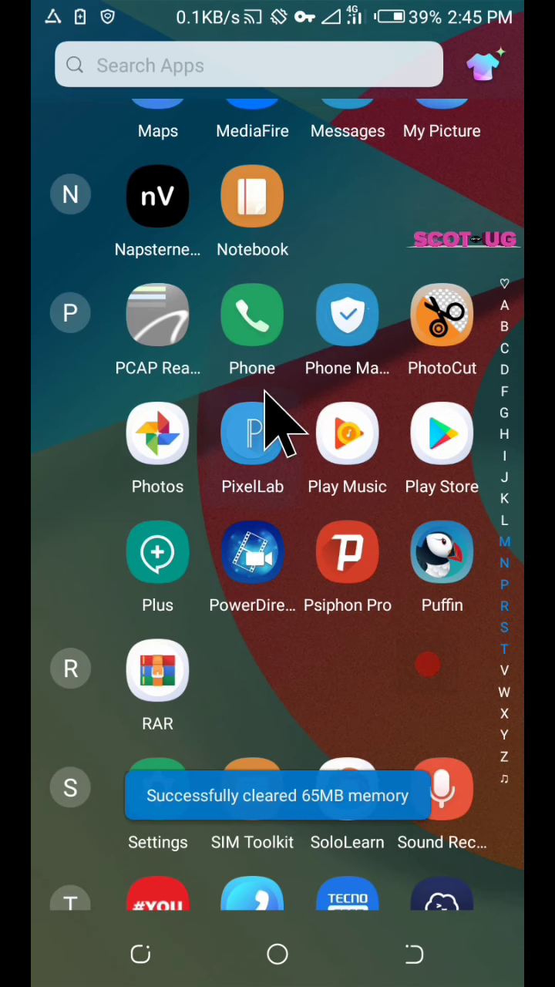
{"action": "scroll", "coordinate": [264, 391], "scroll_direction": "up", "scroll_amount": 15}
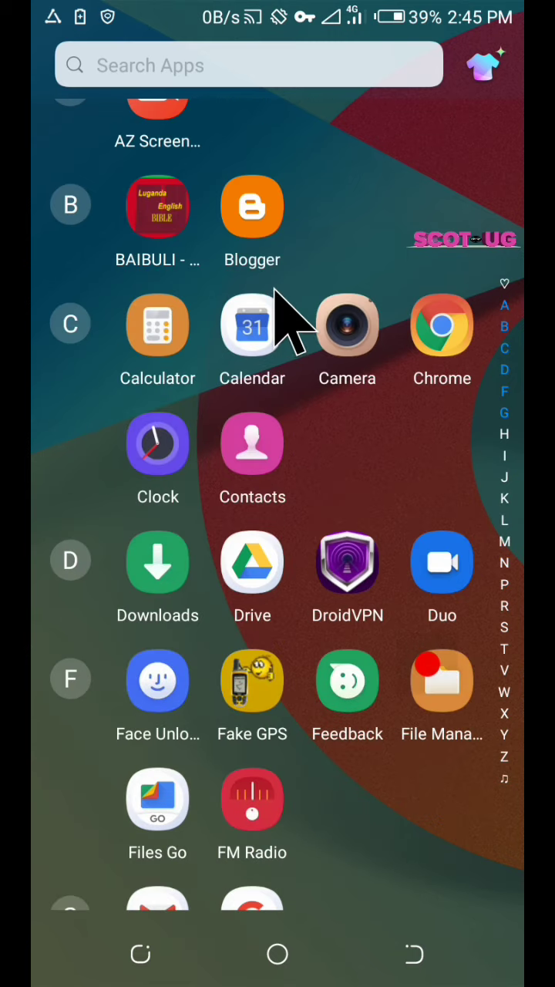
{"action": "scroll", "coordinate": [275, 291], "scroll_direction": "up", "scroll_amount": 4}
{"action": "scroll", "coordinate": [285, 355], "scroll_direction": "down", "scroll_amount": 20}
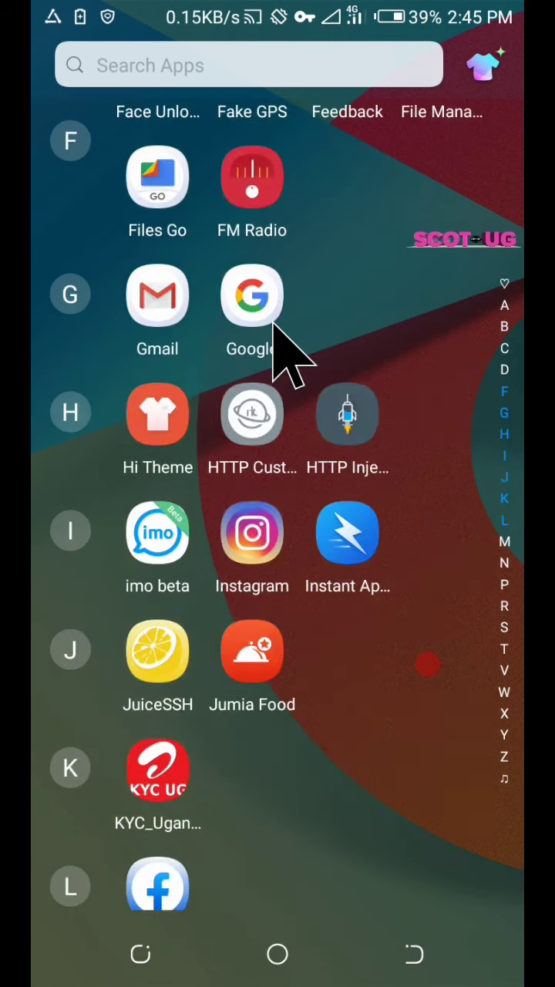
{"action": "scroll", "coordinate": [266, 337], "scroll_direction": "up", "scroll_amount": 15}
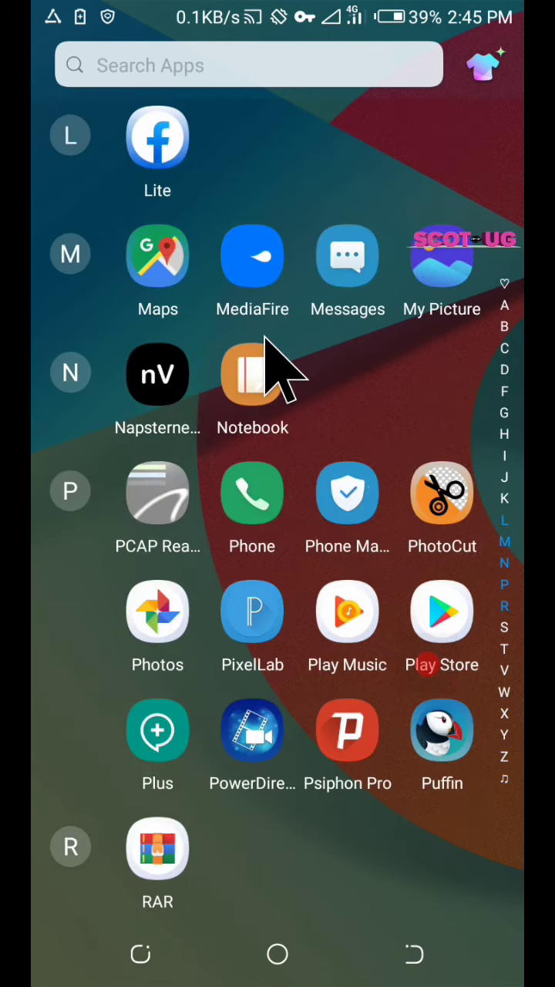